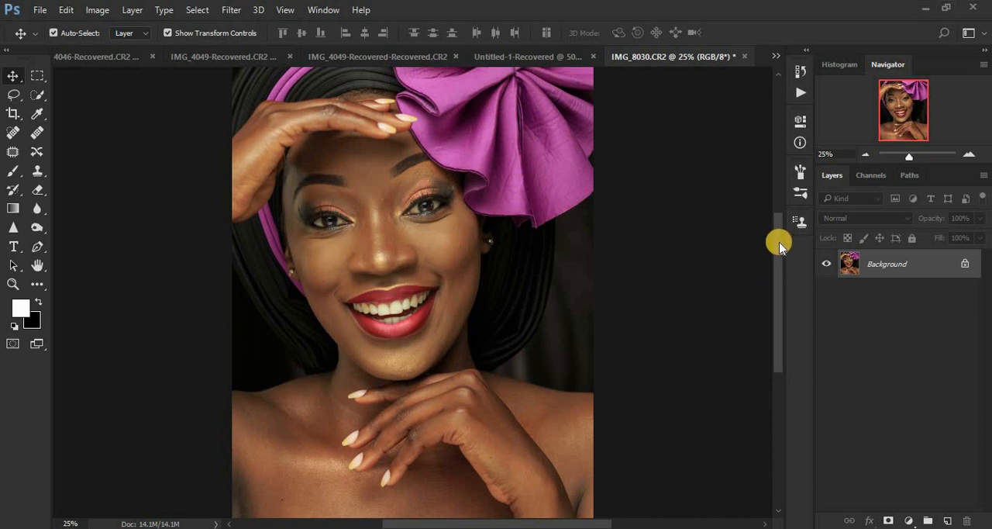
Duplicate the Background layer twice and activate the Lasso tool
{"action": "left_click_drag", "start_coordinate": [778, 239], "coordinate": [778, 234]}
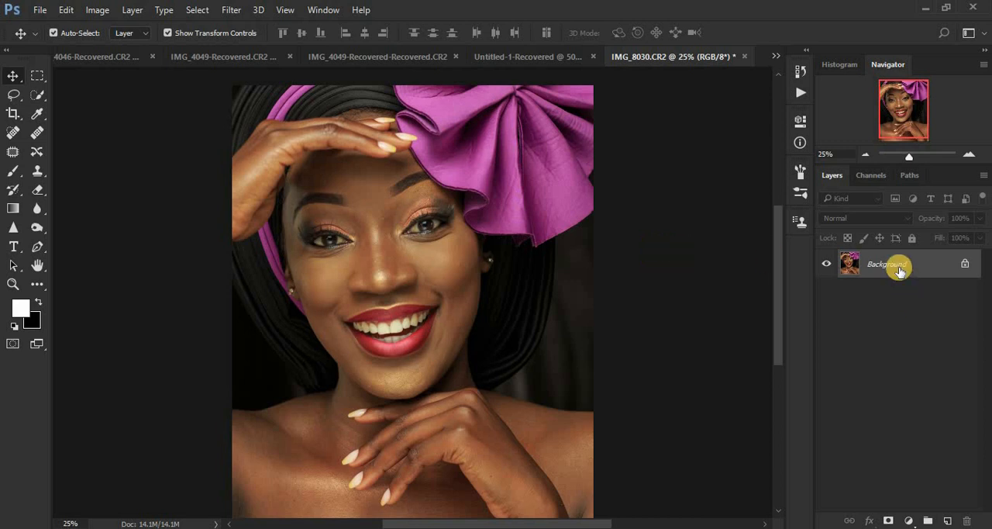
{"action": "key", "text": "ctrl+j"}
{"action": "key", "text": "ctrl+j"}
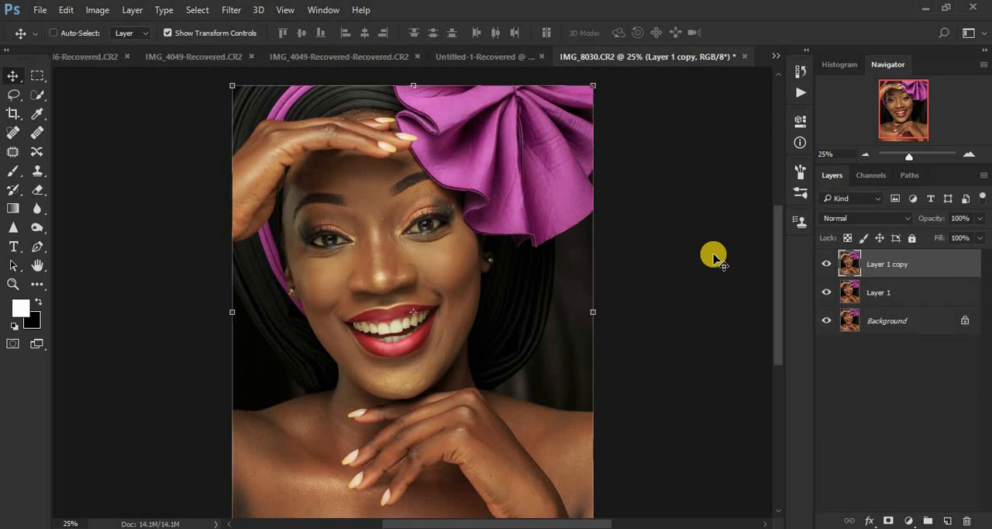
{"action": "left_click", "coordinate": [13, 94]}
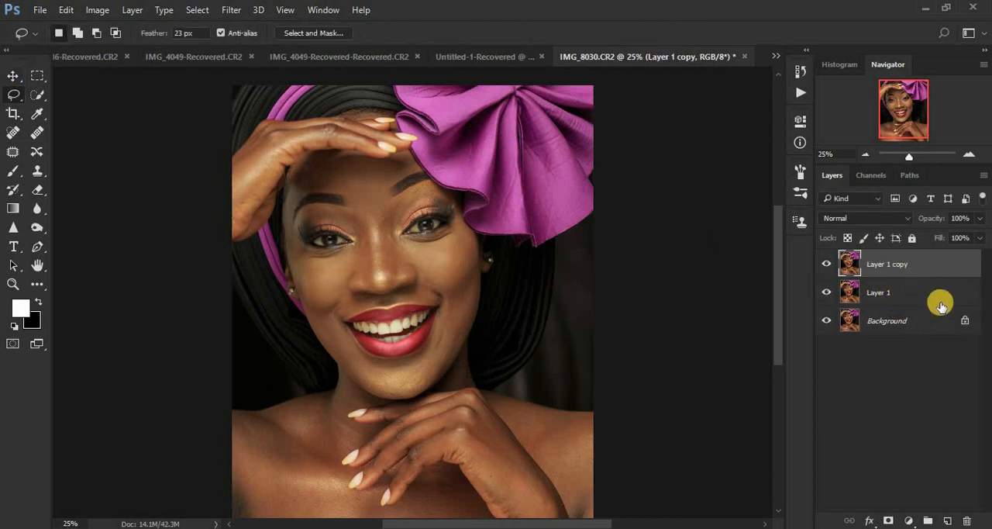
Rename Layer 1 as BLUR/LOW/TONES
{"action": "double_click", "coordinate": [880, 292]}
{"action": "type", "text": "B"}
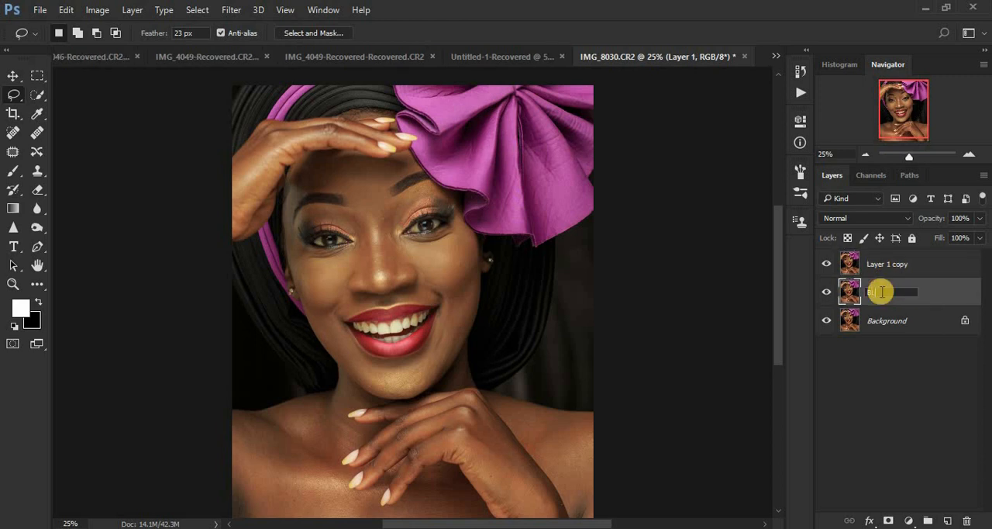
{"action": "type", "text": "lur/LOW/TONES"}
{"action": "key", "text": "Return"}
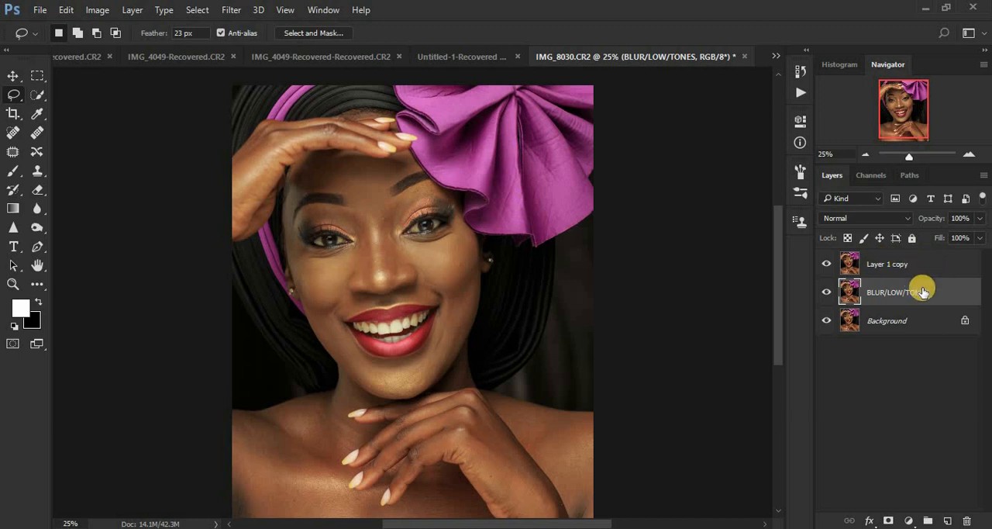
Rename Layer 1 copy as TEXTURE/HIGH FREQ
{"action": "double_click", "coordinate": [874, 264]}
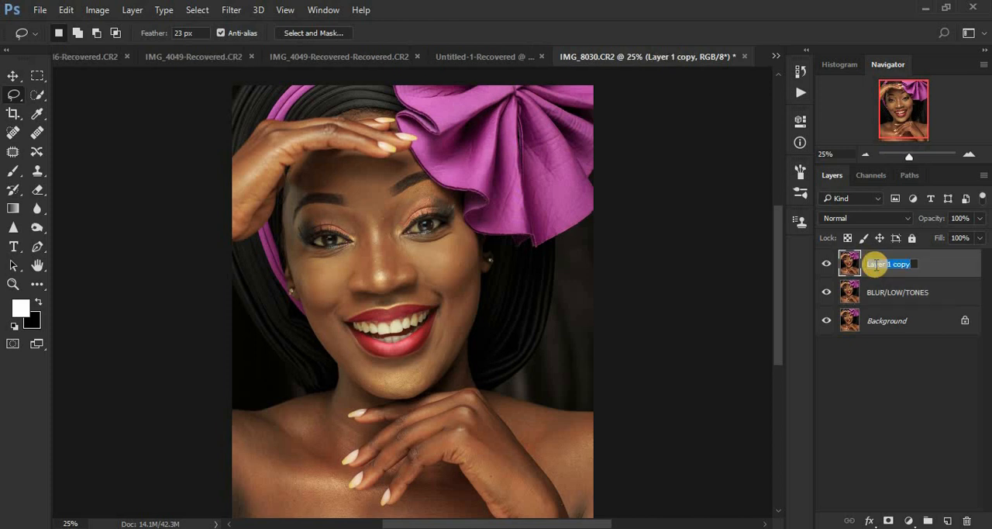
{"action": "type", "text": "TEXTURE/HIGH FRE"}
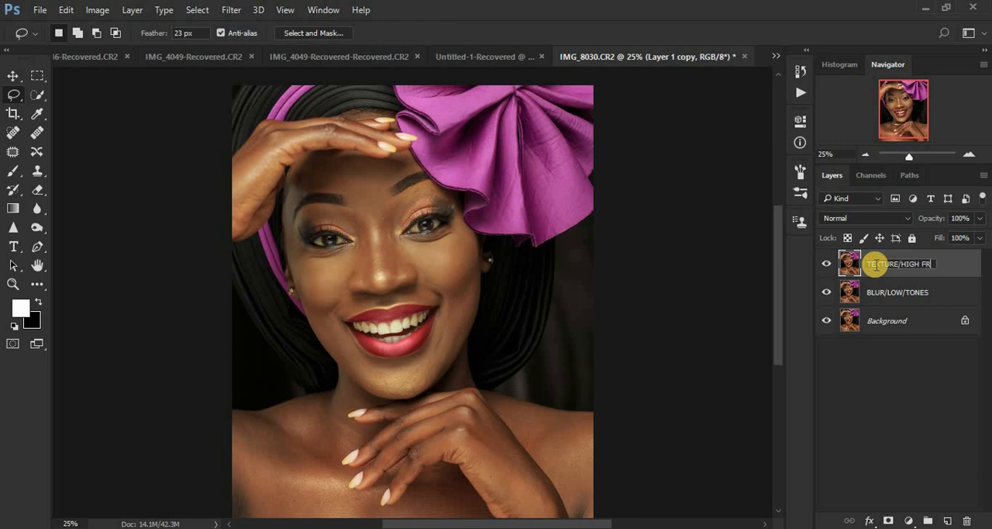
{"action": "type", "text": "Q"}
{"action": "key", "text": "Return"}
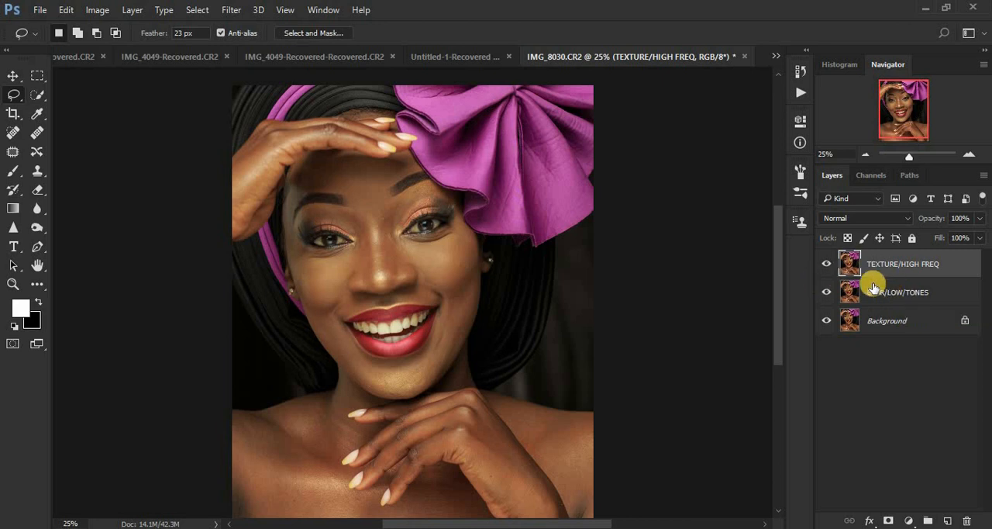
Hide the TEXTURE/HIGH FREQ layer and start a Gaussian Blur on the BLUR/LOW/TONES layer
{"action": "left_click", "coordinate": [826, 264]}
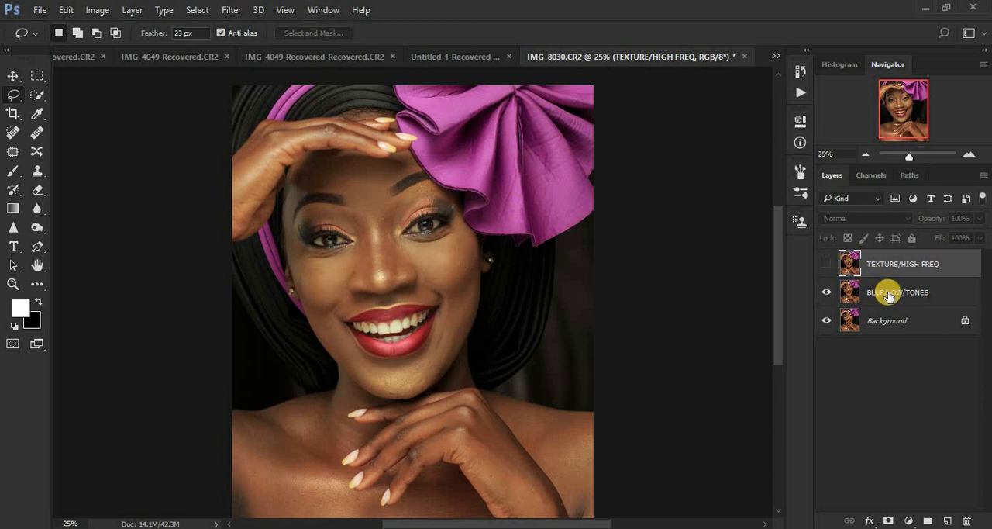
{"action": "left_click", "coordinate": [884, 290]}
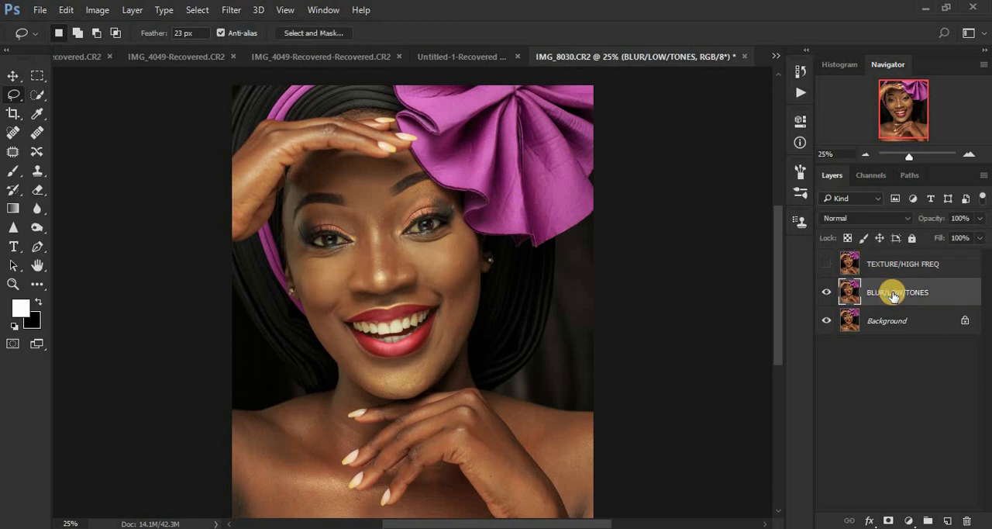
{"action": "left_click", "coordinate": [232, 9]}
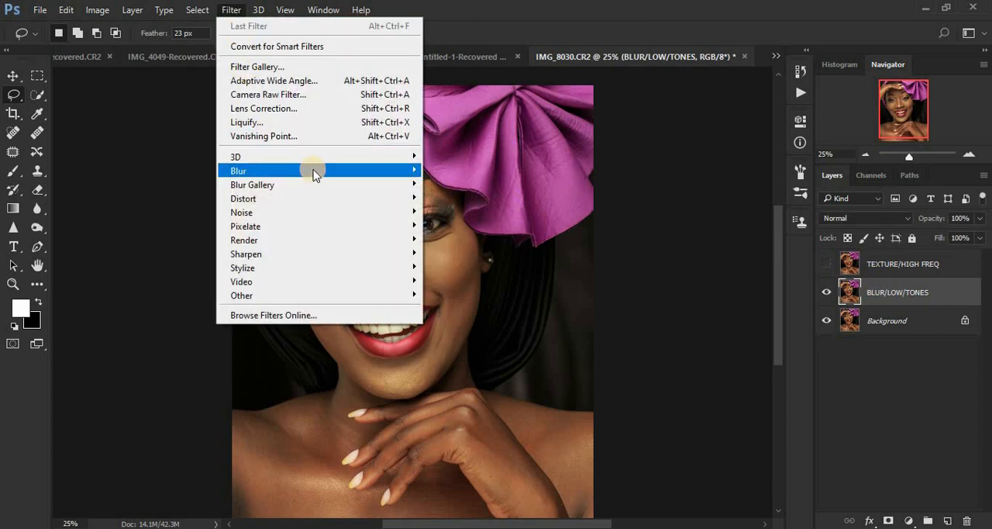
{"action": "mouse_move", "coordinate": [314, 171]}
{"action": "left_click", "coordinate": [460, 226]}
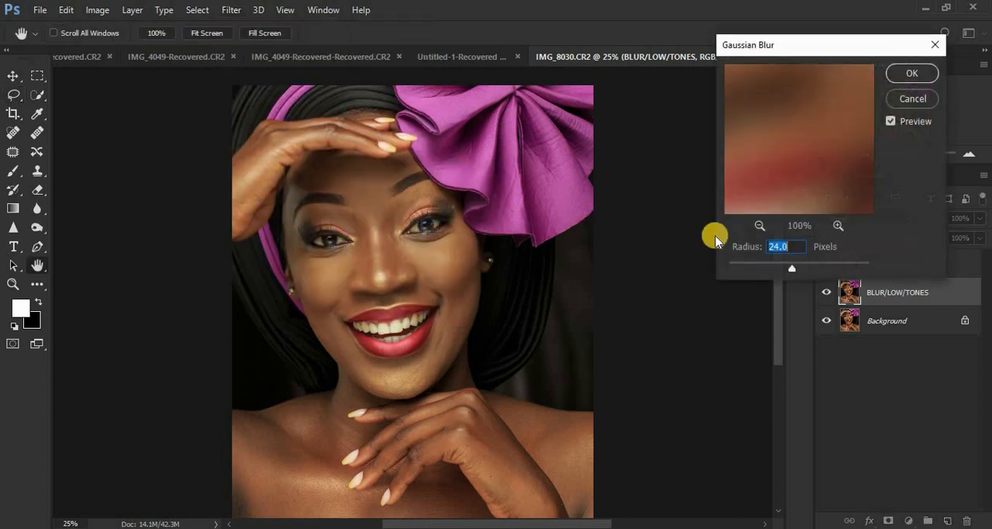
Apply the Gaussian Blur with a radius of 6 pixels, judging it on the face in the filter preview at 33%
{"action": "left_click", "coordinate": [780, 266]}
{"action": "left_click_drag", "start_coordinate": [779, 265], "coordinate": [713, 262]}
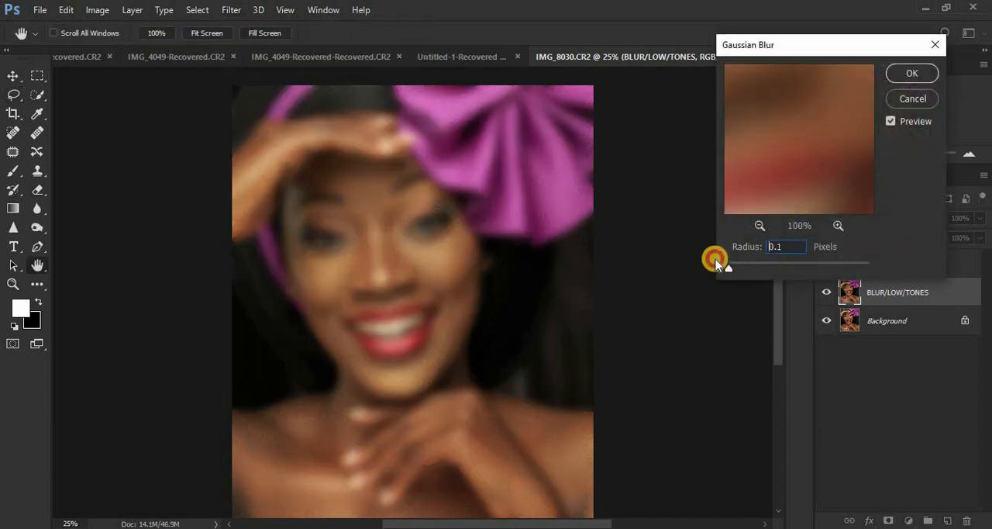
{"action": "left_click_drag", "start_coordinate": [810, 51], "coordinate": [665, 20]}
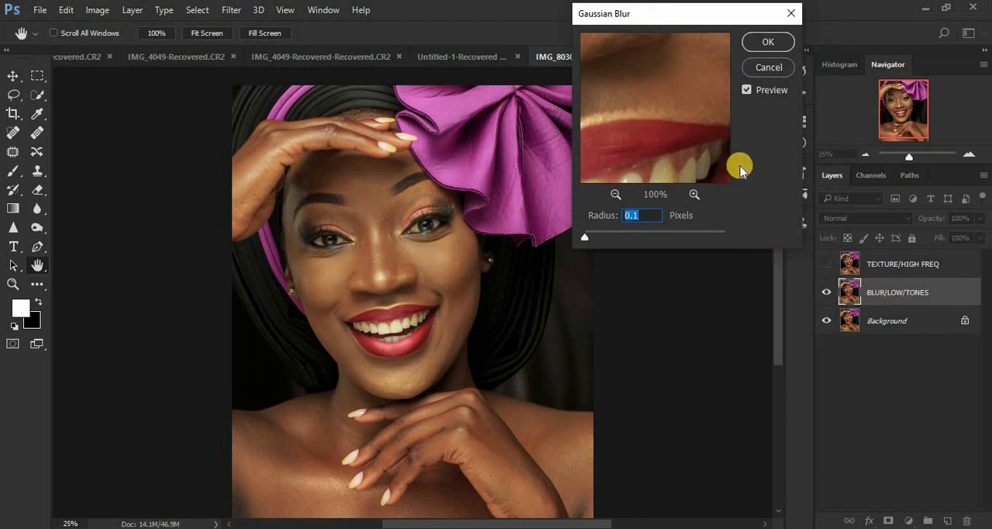
{"action": "left_click_drag", "start_coordinate": [683, 122], "coordinate": [737, 175]}
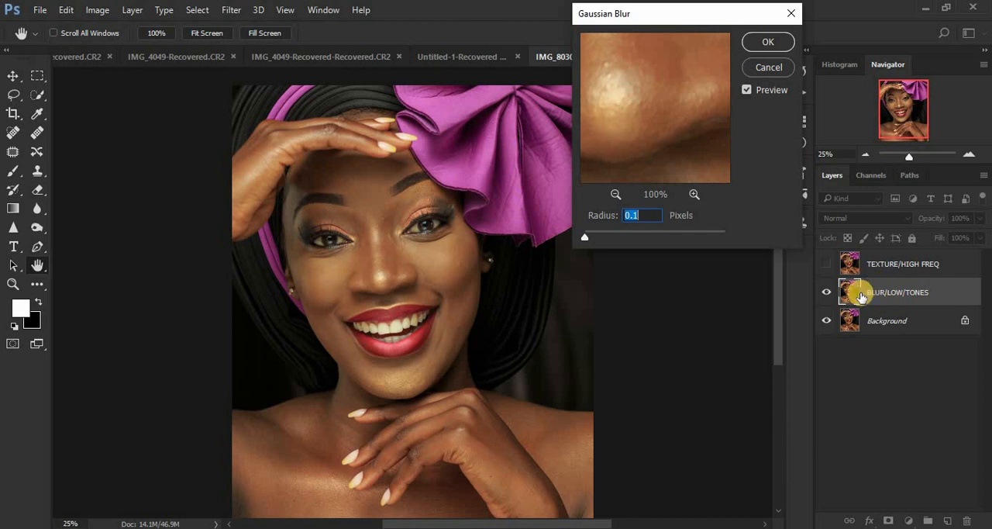
{"action": "left_click", "coordinate": [618, 193]}
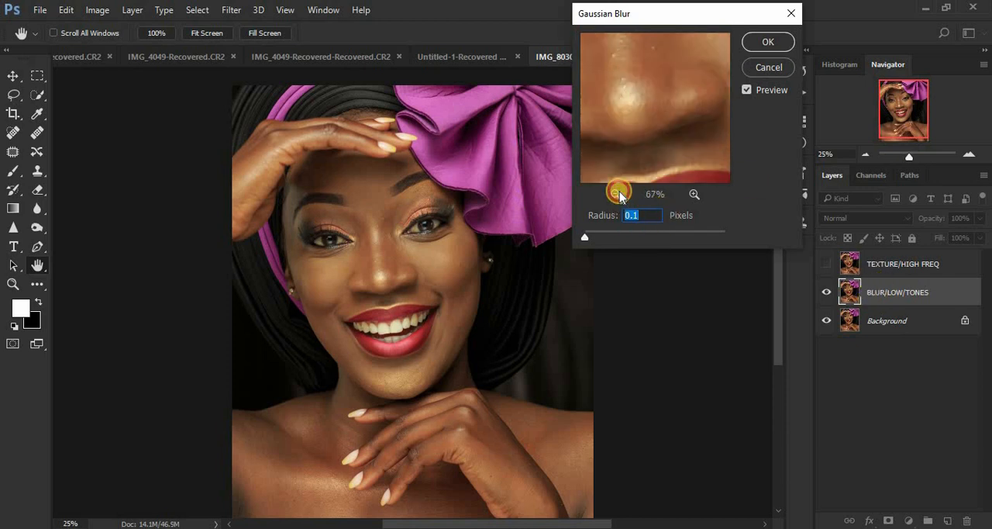
{"action": "left_click", "coordinate": [617, 193]}
{"action": "left_click", "coordinate": [617, 194]}
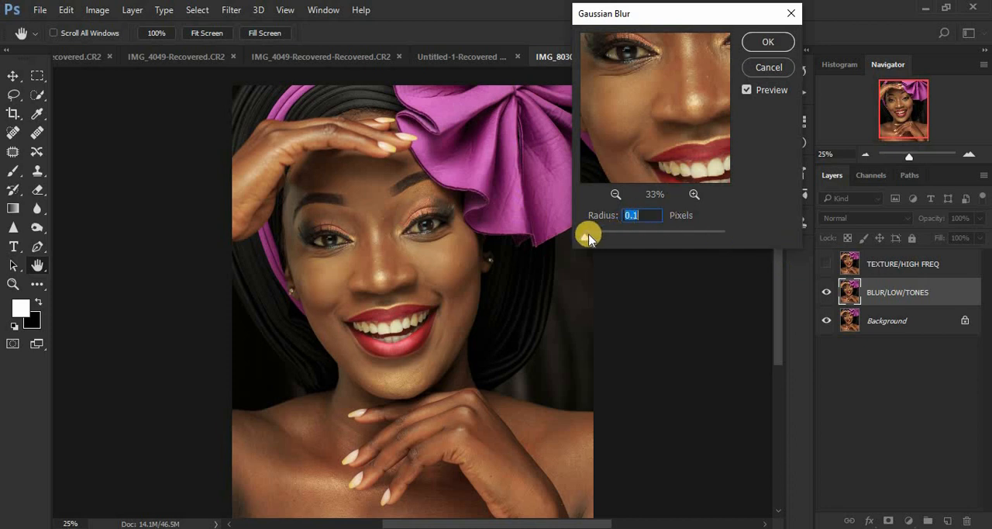
{"action": "left_click_drag", "start_coordinate": [587, 234], "coordinate": [620, 236]}
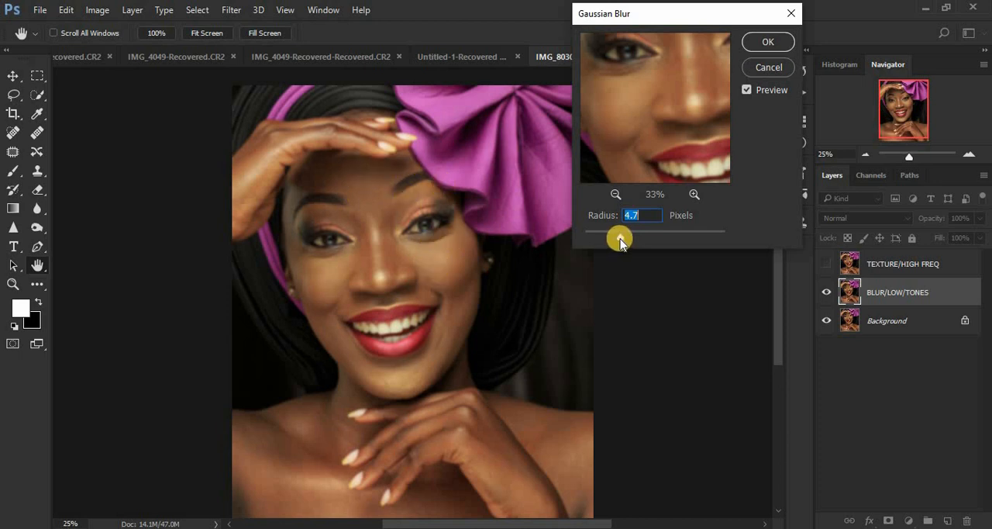
{"action": "mouse_move", "coordinate": [618, 238]}
{"action": "left_mouse_down"}
{"action": "mouse_move", "coordinate": [628, 242]}
{"action": "mouse_move", "coordinate": [627, 230]}
{"action": "left_mouse_up"}
{"action": "type", "text": "6"}
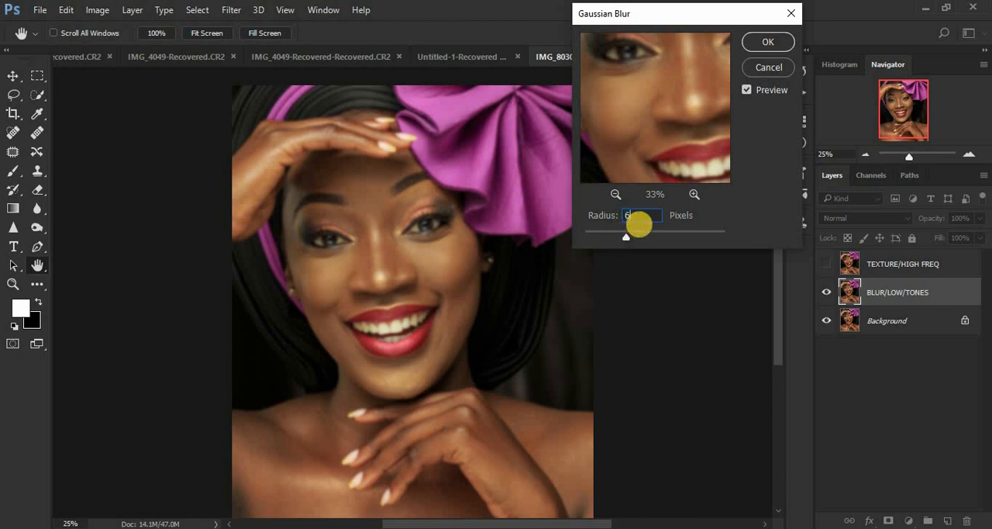
{"action": "left_click", "coordinate": [766, 43]}
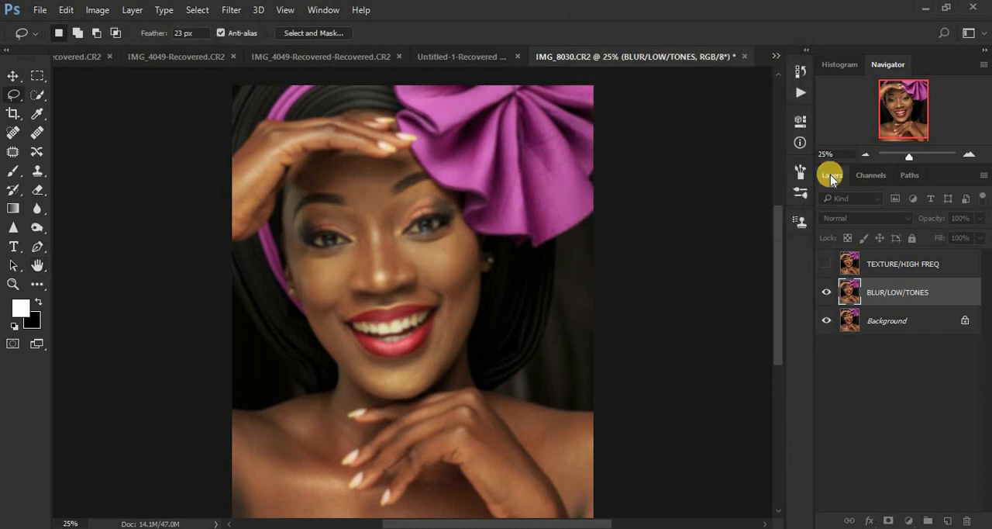
Show the TEXTURE/HIGH FREQ layer and run Apply Image on it with BLUR/LOW/TONES as source layer, Subtract blending, scale 2 and offset 128
{"action": "left_click", "coordinate": [907, 265]}
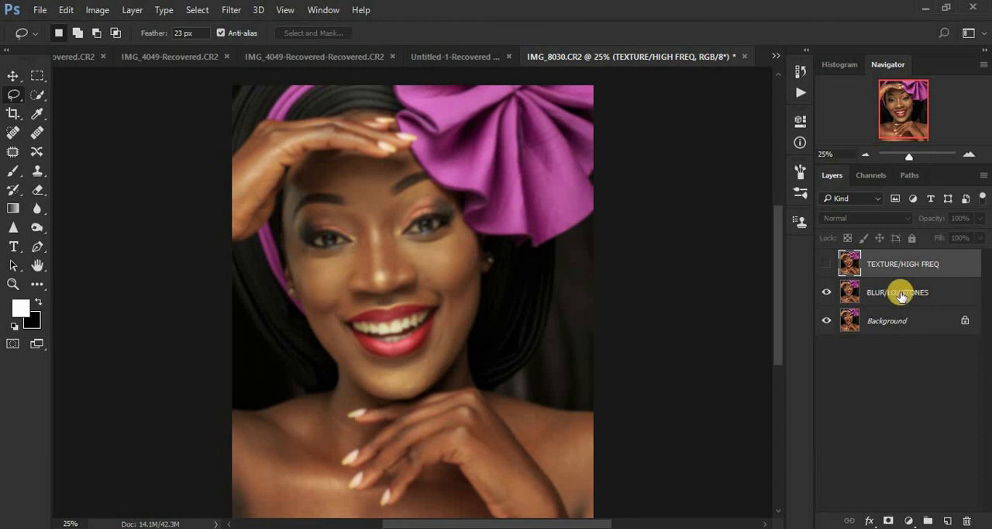
{"action": "left_click", "coordinate": [826, 264]}
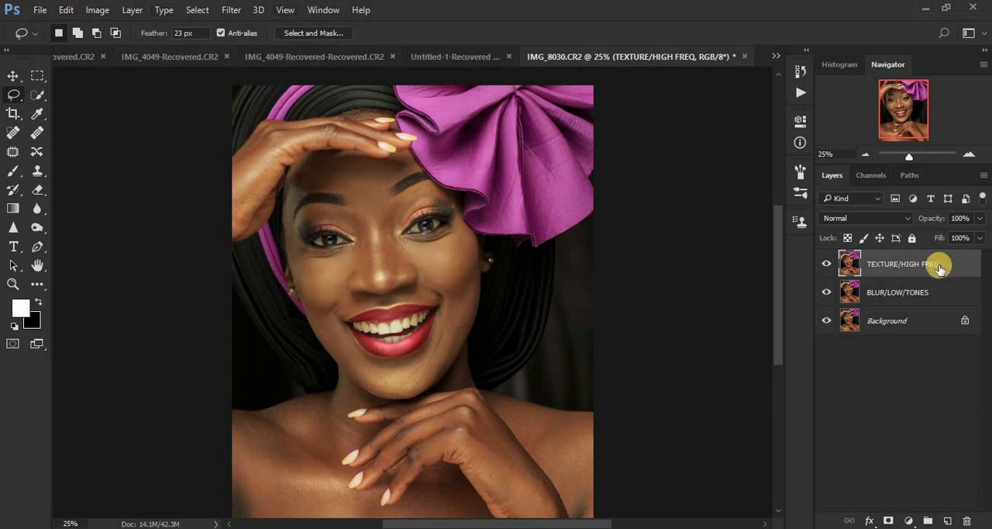
{"action": "left_click", "coordinate": [99, 10]}
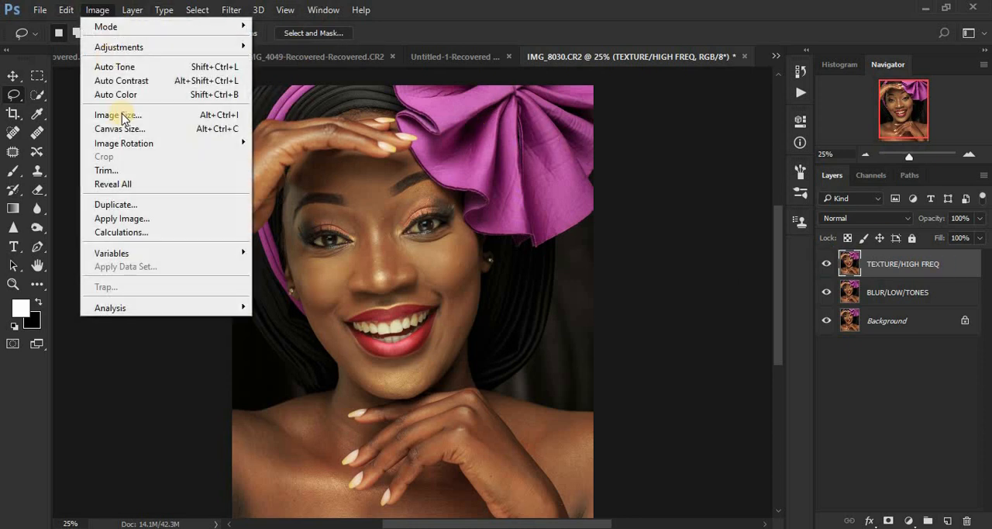
{"action": "left_click", "coordinate": [147, 220]}
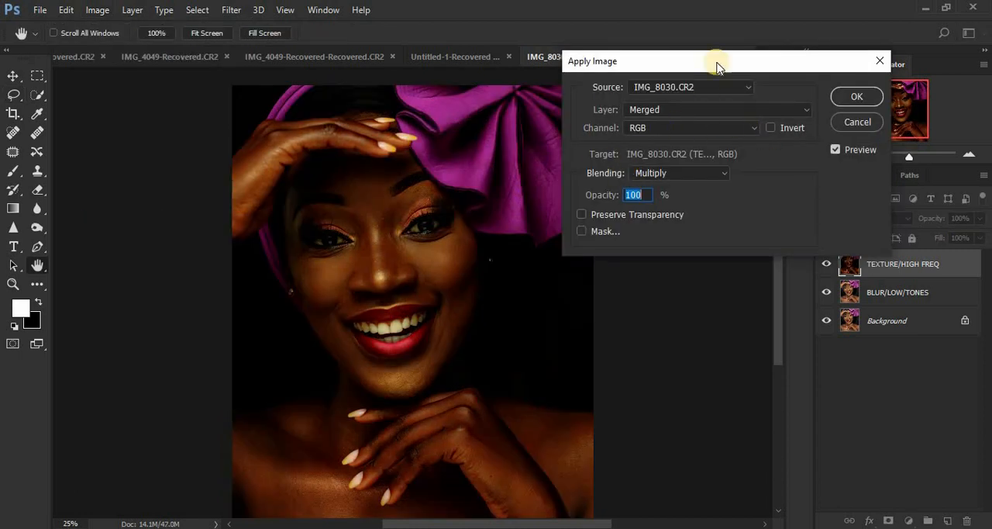
{"action": "left_click_drag", "start_coordinate": [718, 63], "coordinate": [742, 63]}
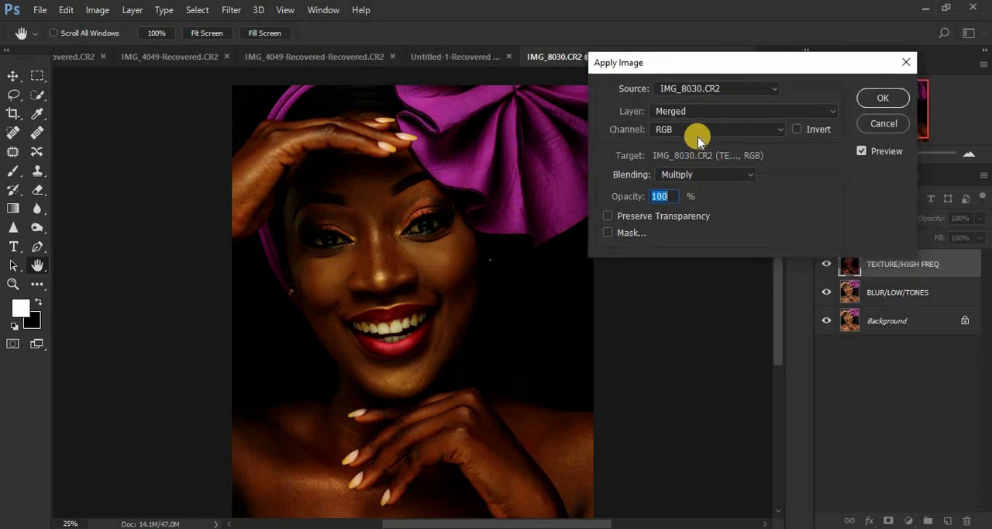
{"action": "left_click", "coordinate": [695, 112]}
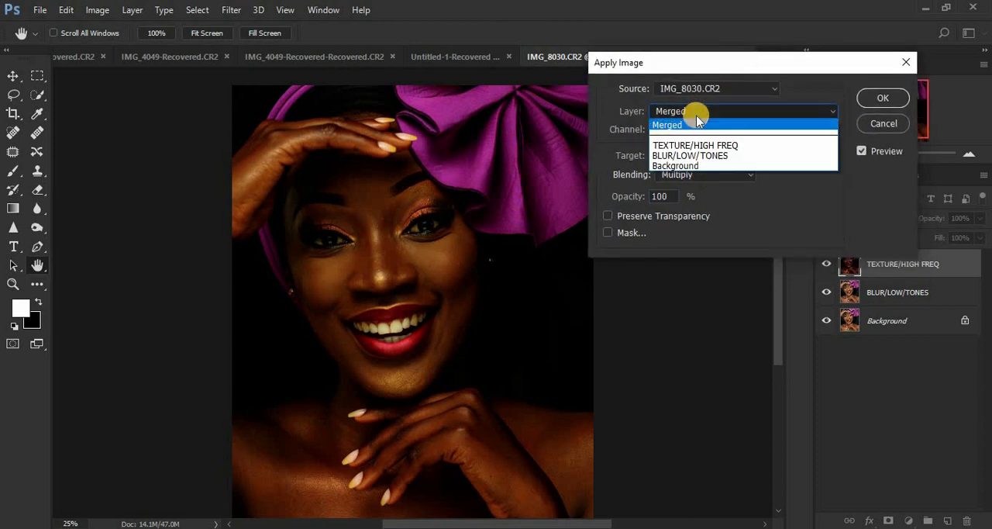
{"action": "left_click", "coordinate": [703, 157]}
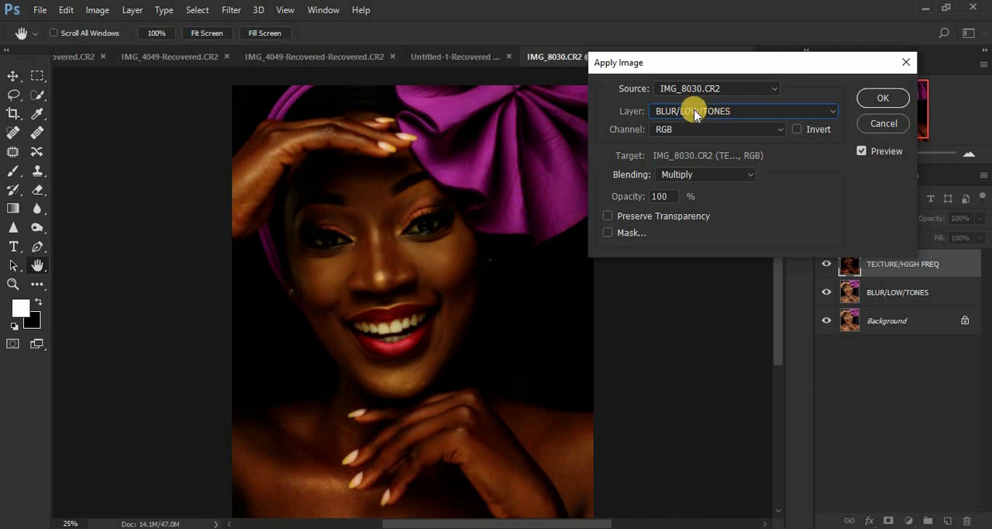
{"action": "left_click", "coordinate": [701, 175]}
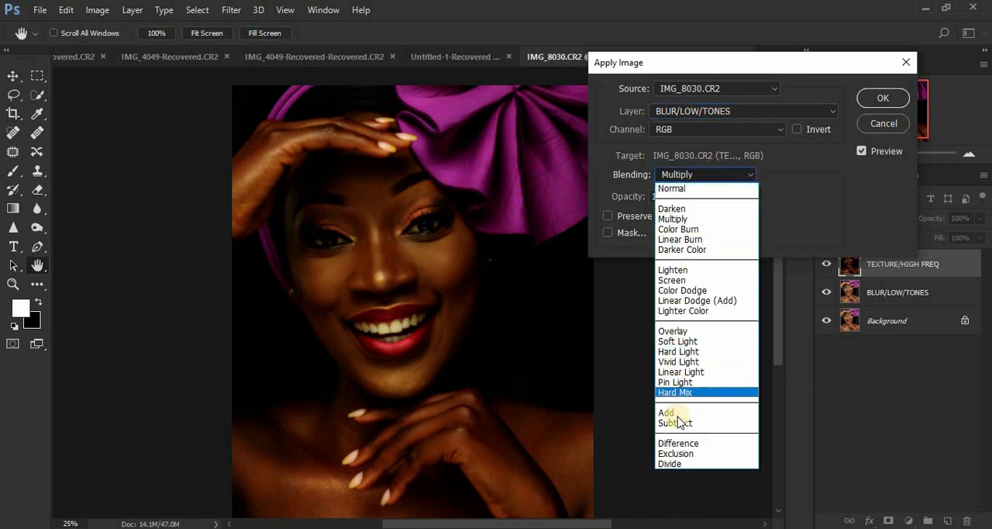
{"action": "left_click", "coordinate": [679, 423]}
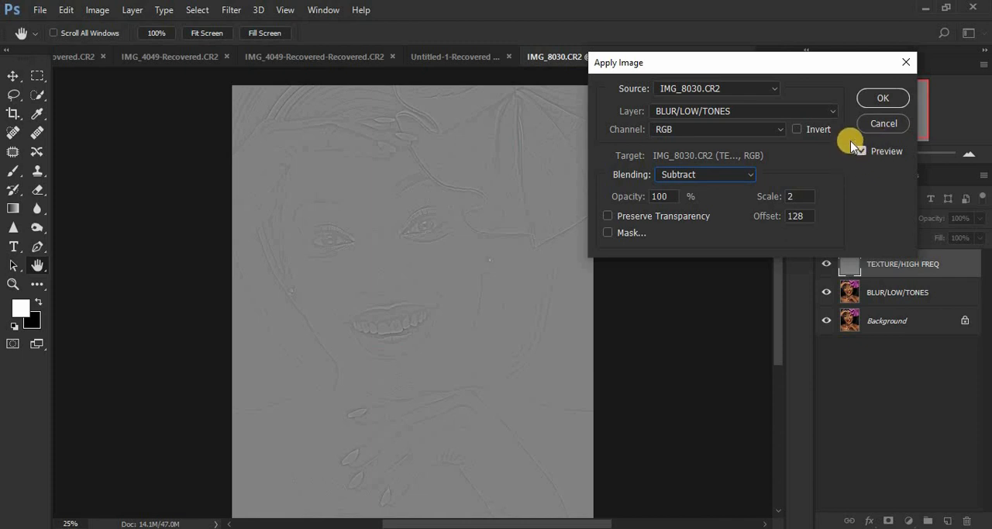
{"action": "left_click", "coordinate": [883, 97]}
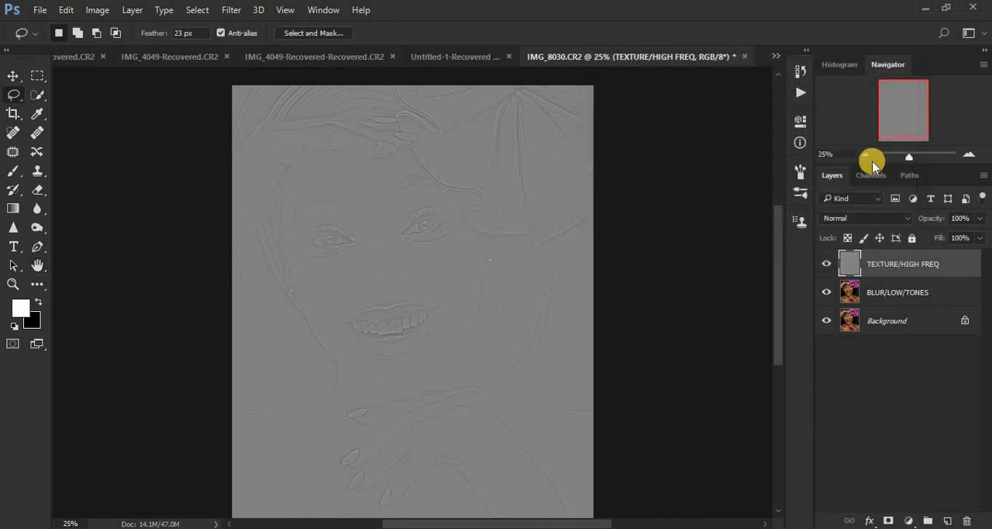
Set the TEXTURE/HIGH FREQ layer's blend mode to Linear Light and group it with the BLUR/LOW/TONES layer
{"action": "left_click", "coordinate": [865, 215]}
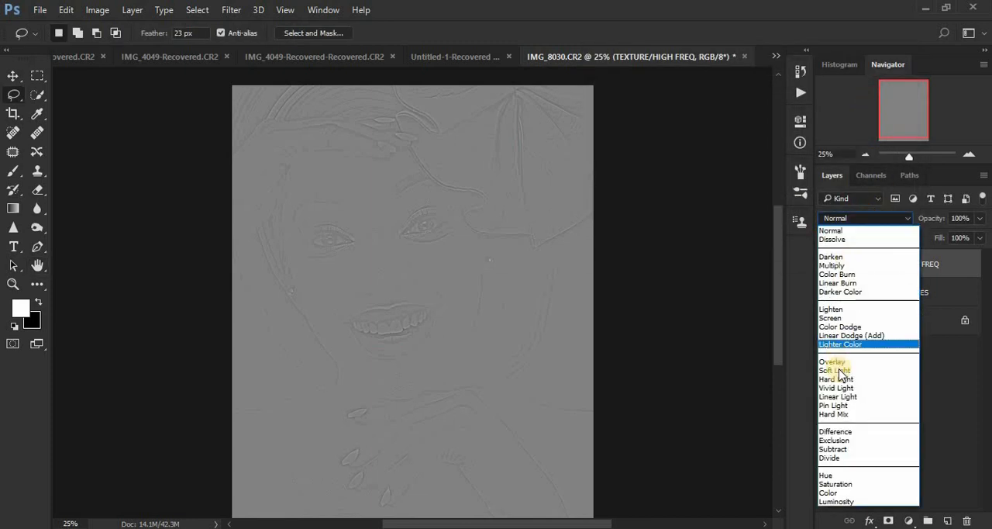
{"action": "left_click", "coordinate": [840, 397]}
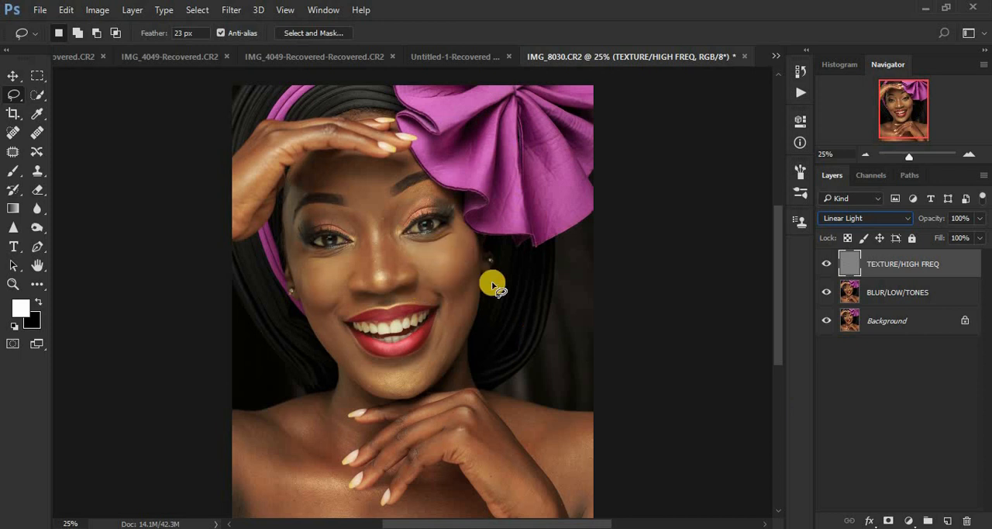
{"action": "left_click", "coordinate": [935, 290], "text": "shift"}
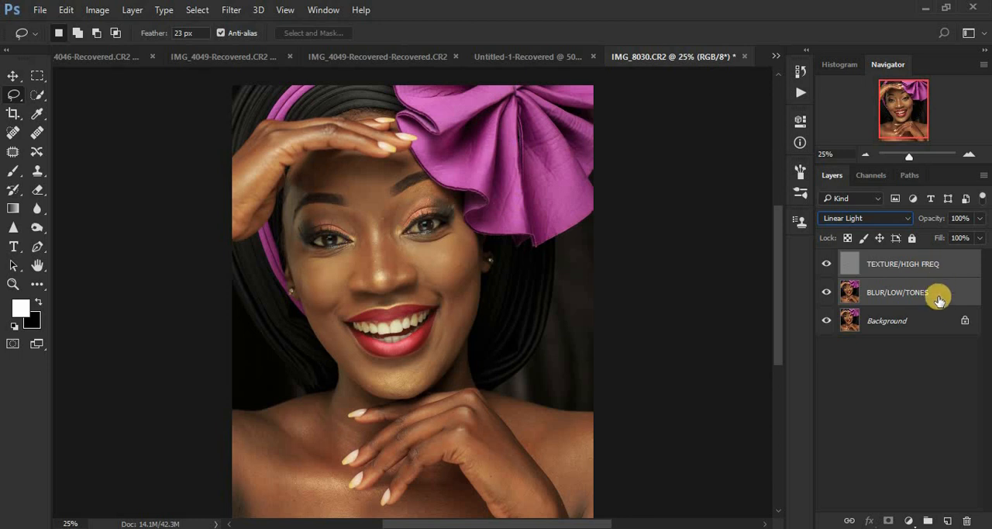
{"action": "key", "text": "ctrl+g"}
Rename the new layer group as FREQ SEP
{"action": "double_click", "coordinate": [882, 258]}
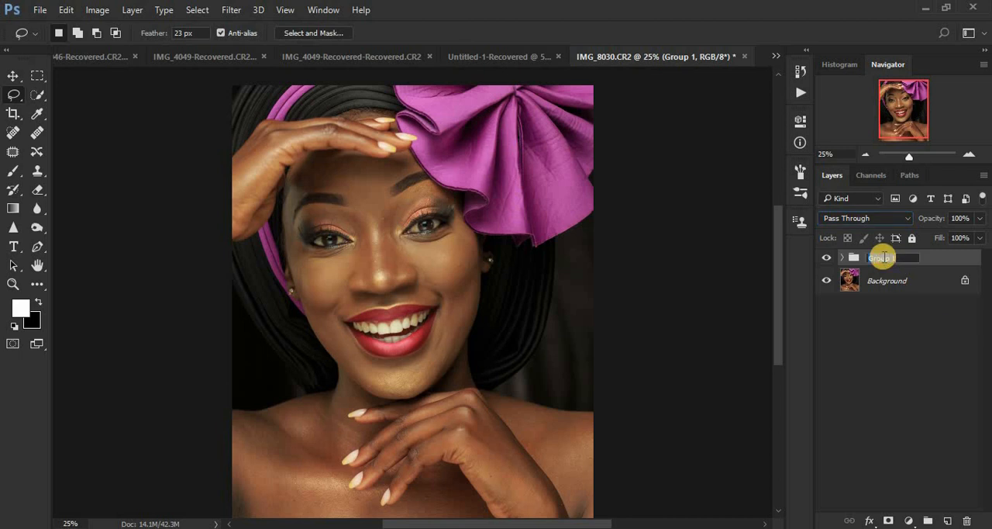
{"action": "type", "text": "FREQ SEP"}
{"action": "key", "text": "Return"}
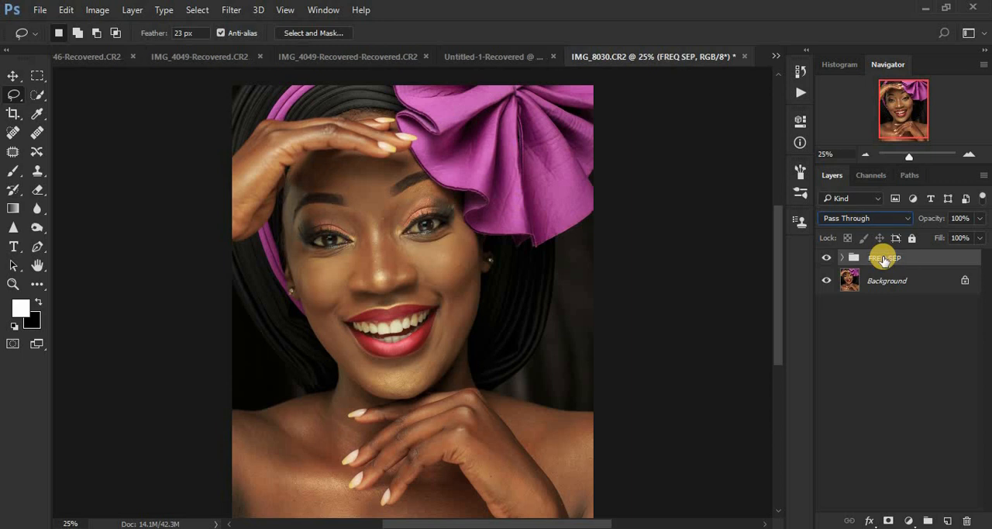
Add a Black & White adjustment layer above TEXTURE/HIGH FREQ inside the FREQ SEP group, with Reds set to -63
{"action": "left_click", "coordinate": [843, 258]}
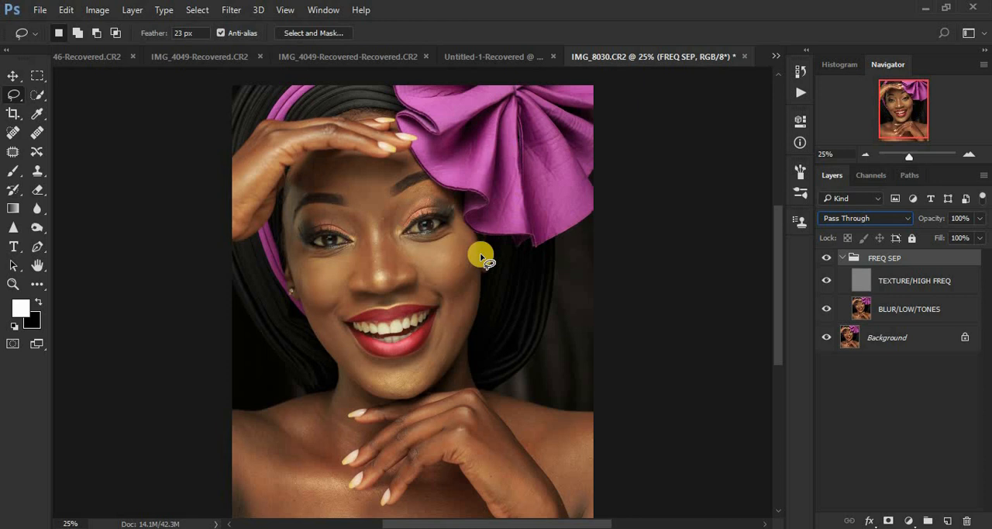
{"action": "left_click", "coordinate": [916, 281]}
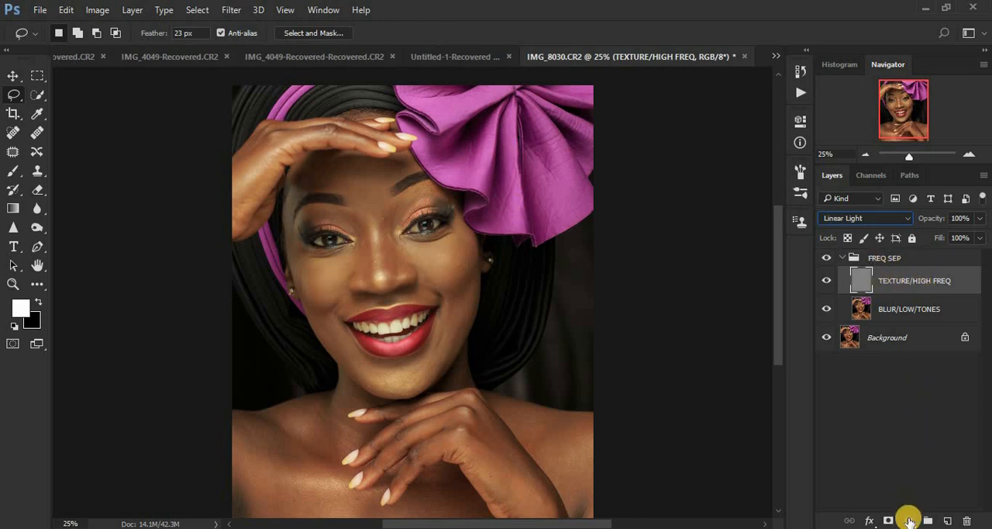
{"action": "left_click", "coordinate": [909, 521]}
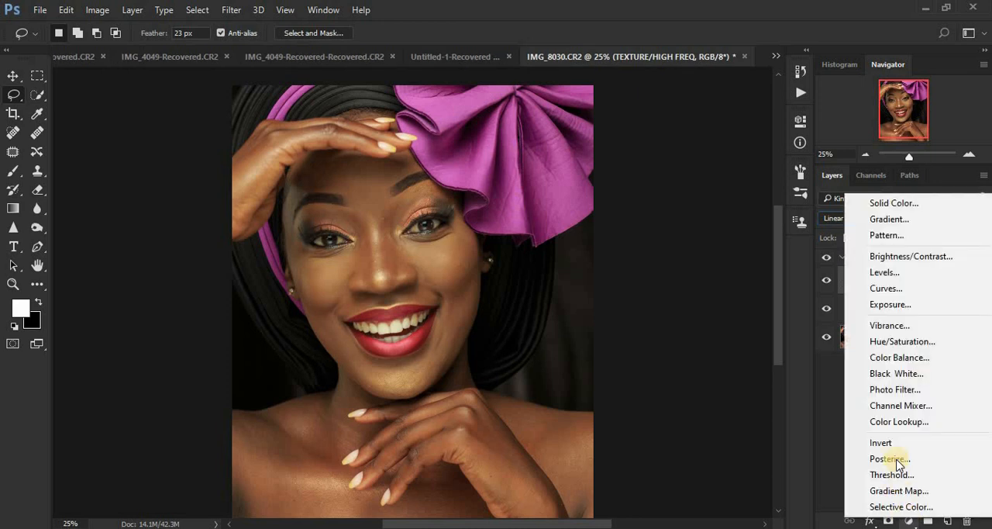
{"action": "left_click", "coordinate": [888, 374]}
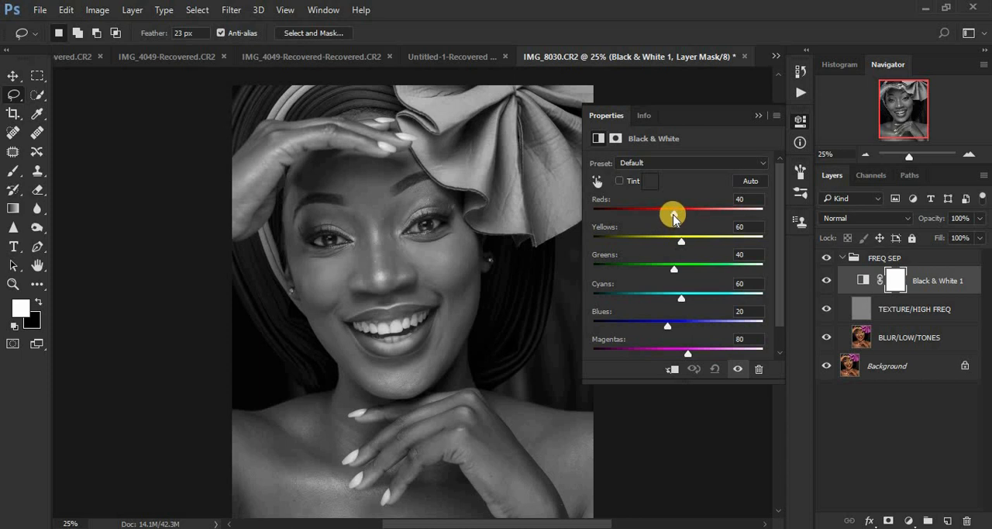
{"action": "left_click_drag", "start_coordinate": [673, 218], "coordinate": [641, 220]}
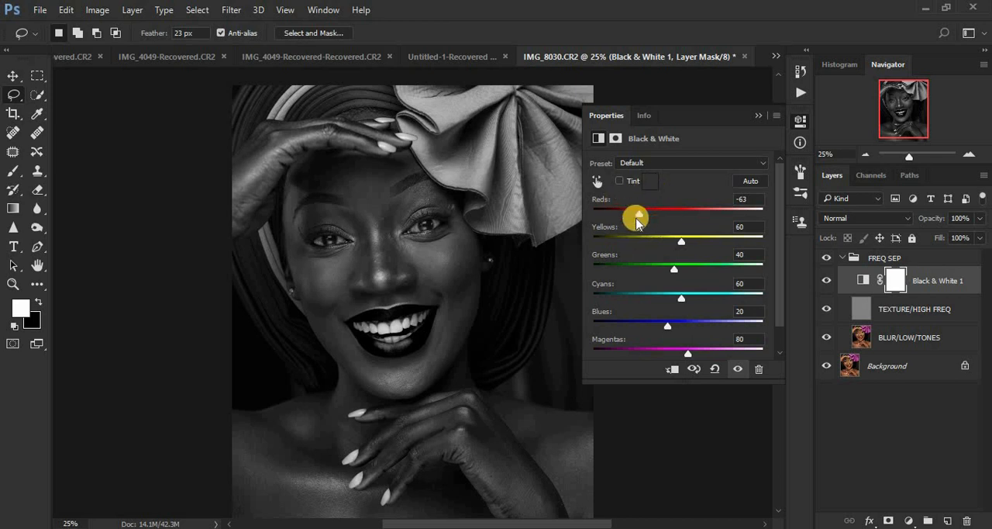
{"action": "left_click", "coordinate": [758, 116]}
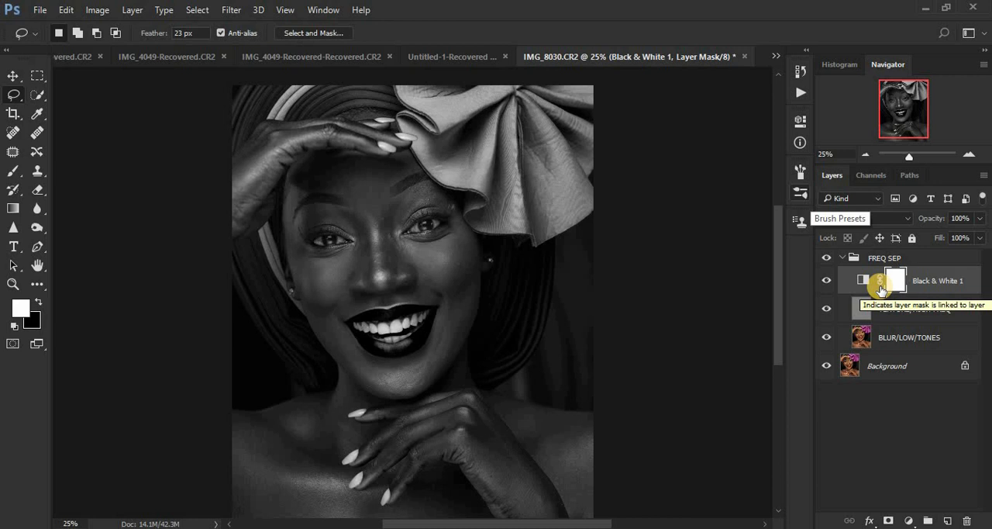
Make BLUR/LOW/TONES the active layer and choose the Mixer Brush Tool
{"action": "left_click", "coordinate": [905, 342]}
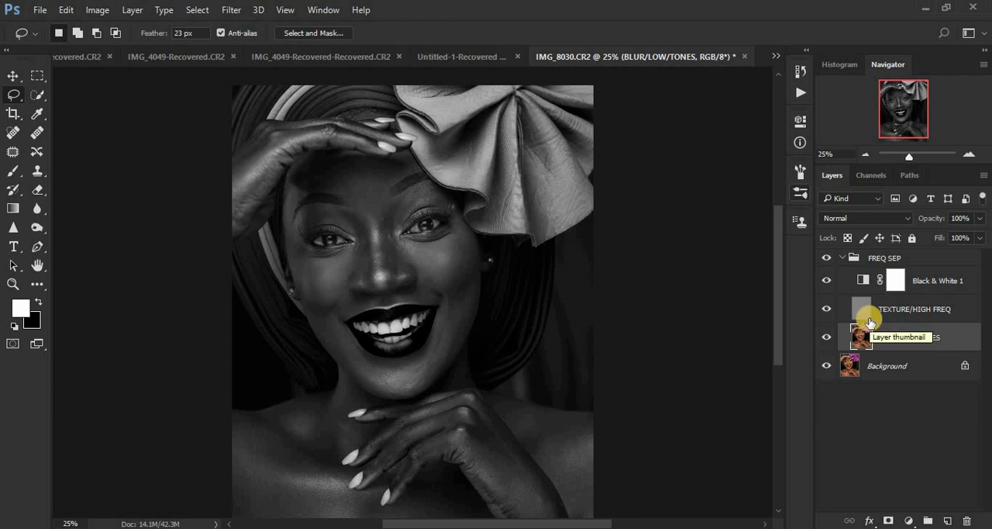
{"action": "left_click", "coordinate": [13, 172]}
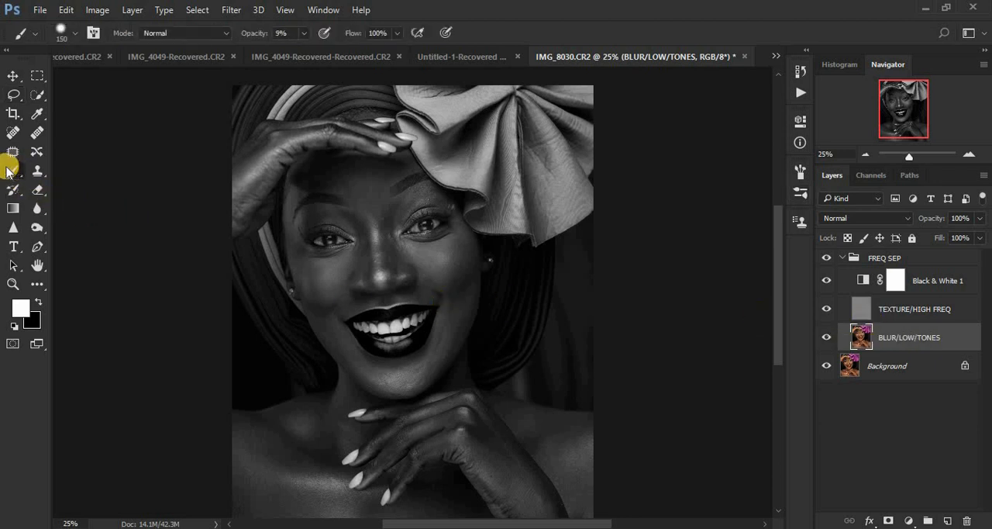
{"action": "right_click", "coordinate": [6, 169]}
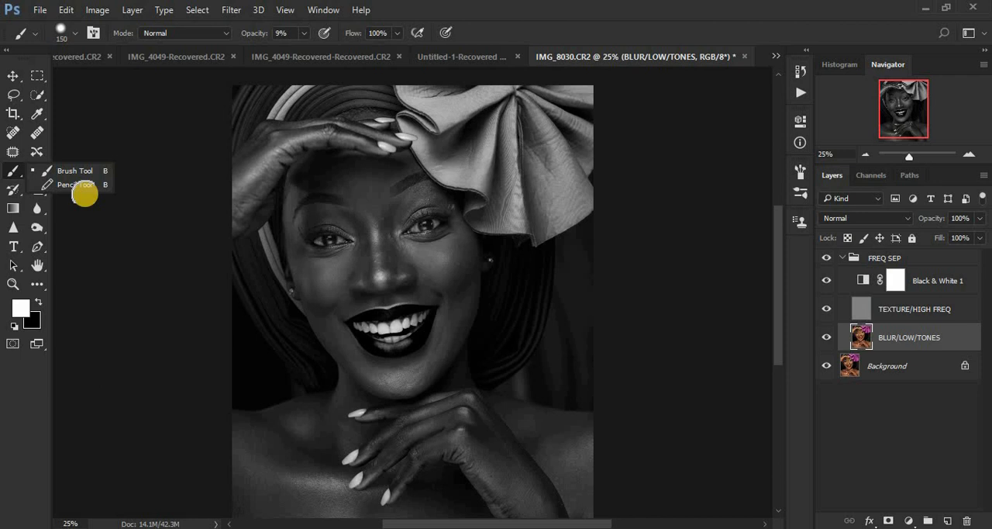
{"action": "left_click", "coordinate": [11, 168]}
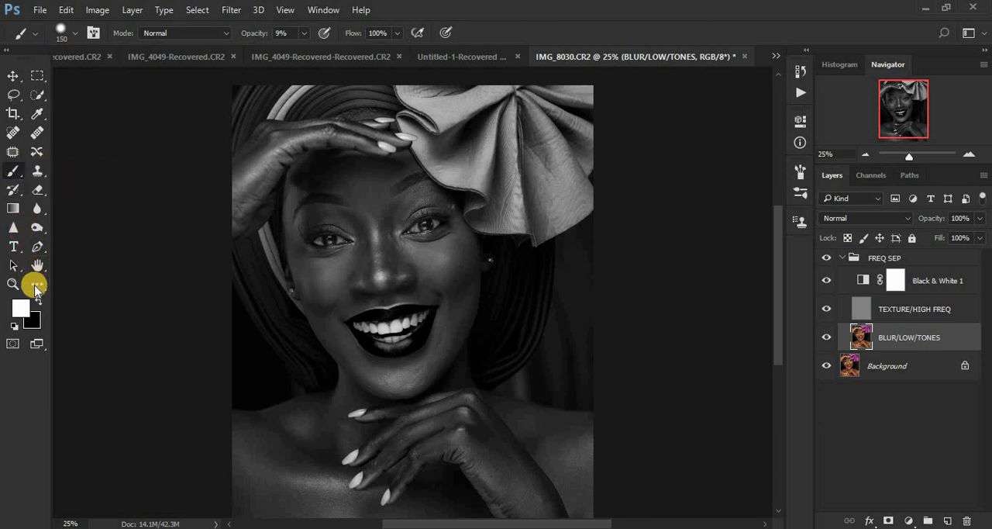
{"action": "left_click", "coordinate": [35, 287]}
{"action": "right_click", "coordinate": [35, 287]}
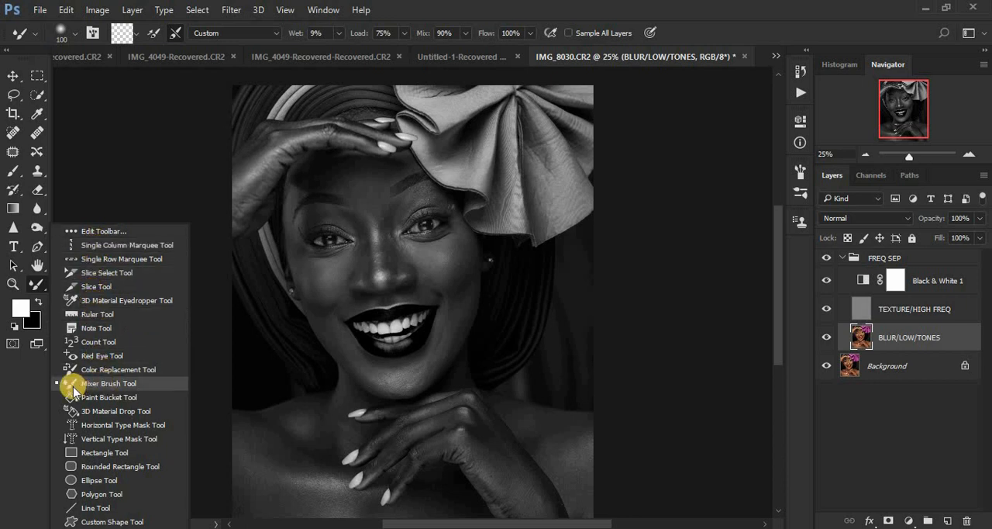
{"action": "left_click", "coordinate": [127, 384]}
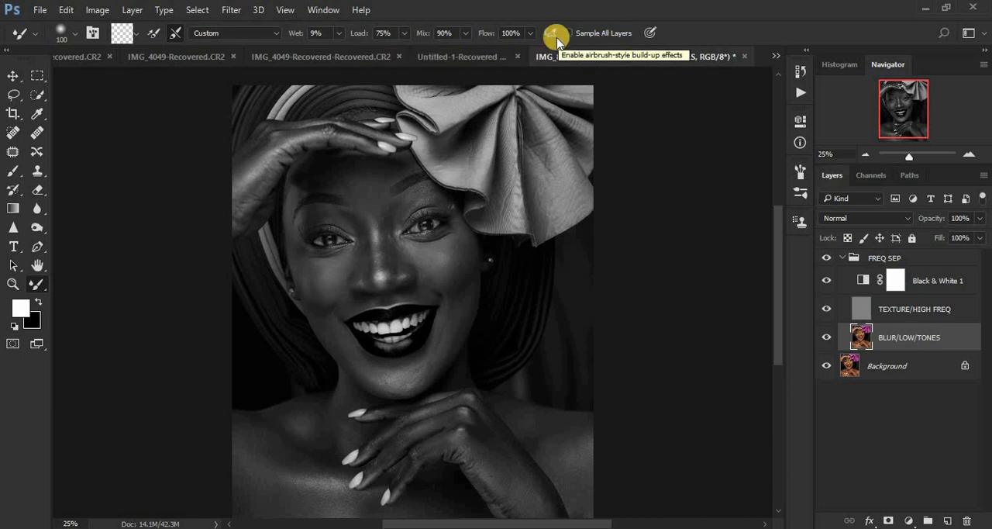
Turn on the Load Solid Colors Only option for the Mixer Brush
{"action": "left_click", "coordinate": [139, 39]}
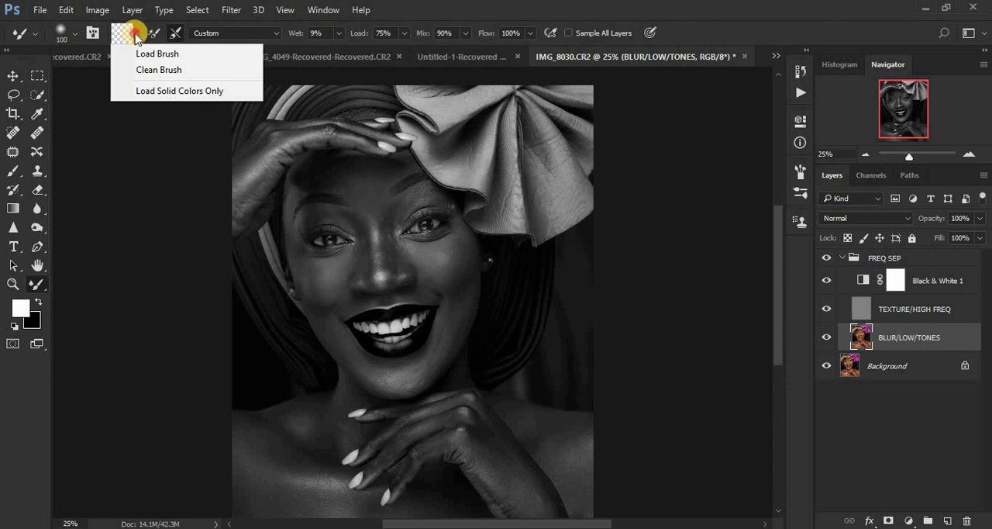
{"action": "left_click", "coordinate": [134, 36]}
{"action": "left_click", "coordinate": [125, 34]}
{"action": "left_click", "coordinate": [122, 34]}
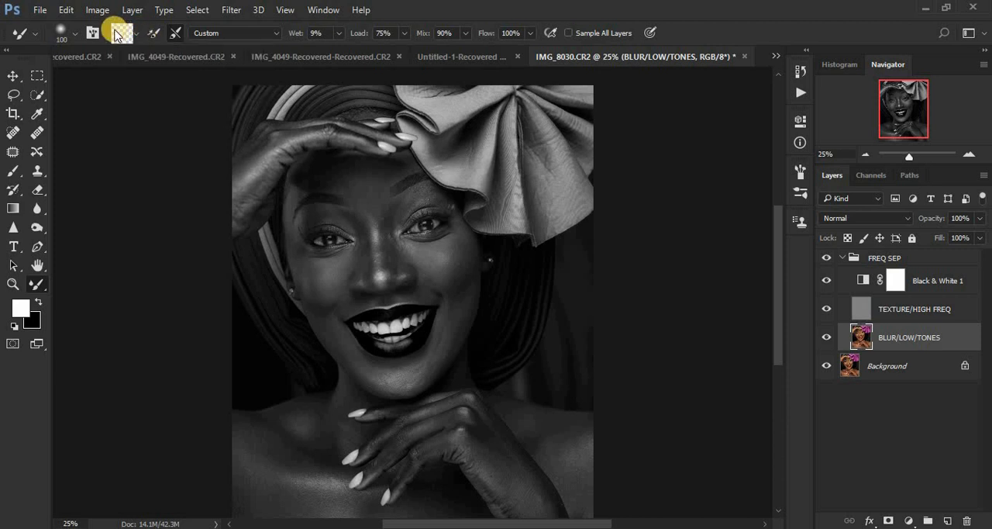
{"action": "left_click", "coordinate": [134, 31]}
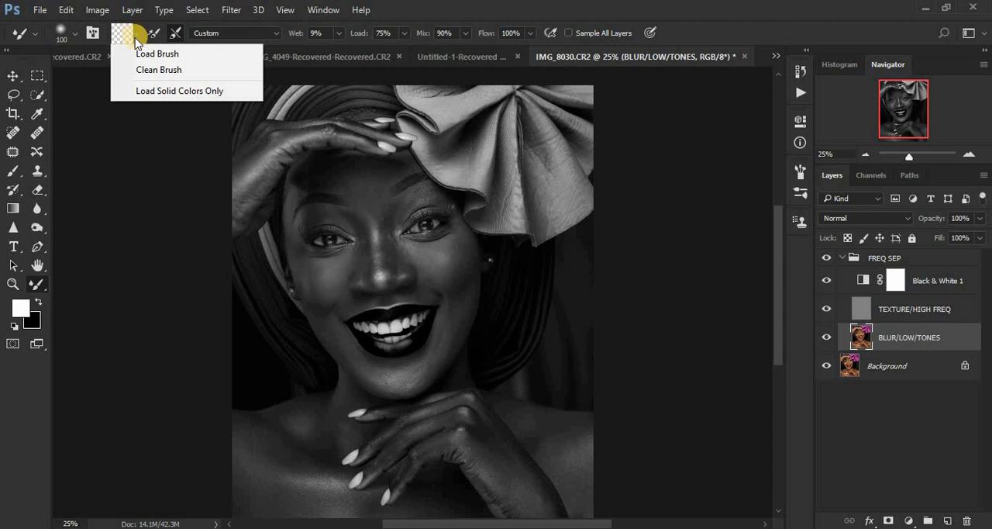
{"action": "left_click", "coordinate": [148, 90]}
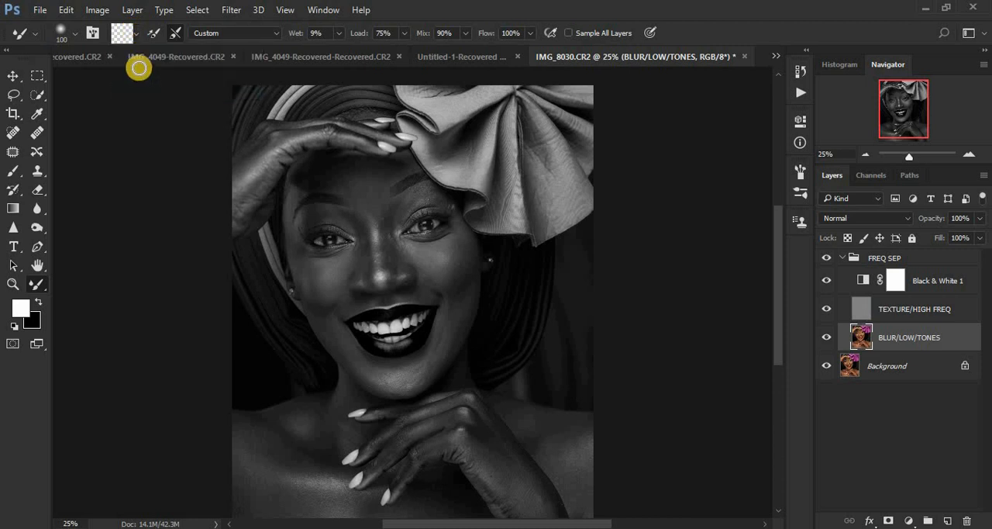
Load the Mixer Brush with the white foreground colour, clean it again, and leave cleaning after each stroke enabled
{"action": "left_click", "coordinate": [134, 34]}
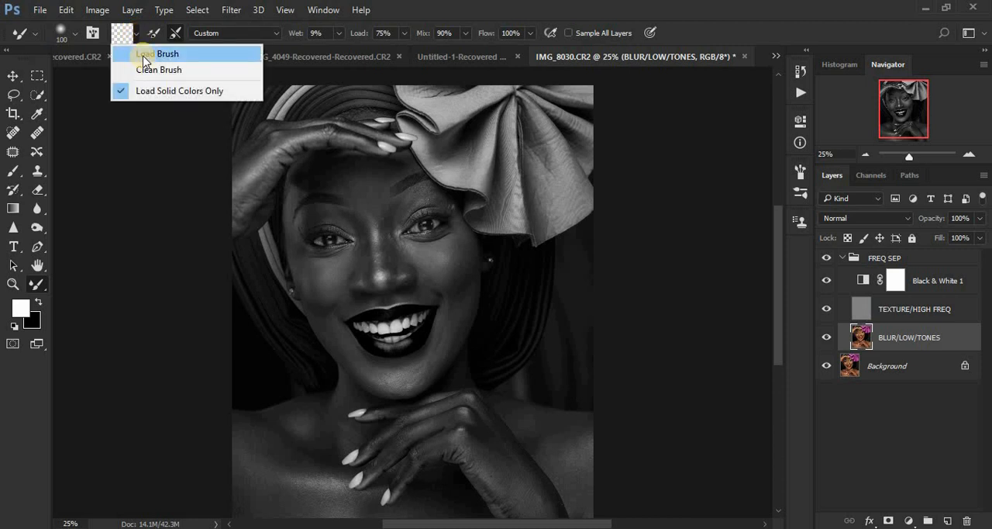
{"action": "left_click", "coordinate": [143, 54]}
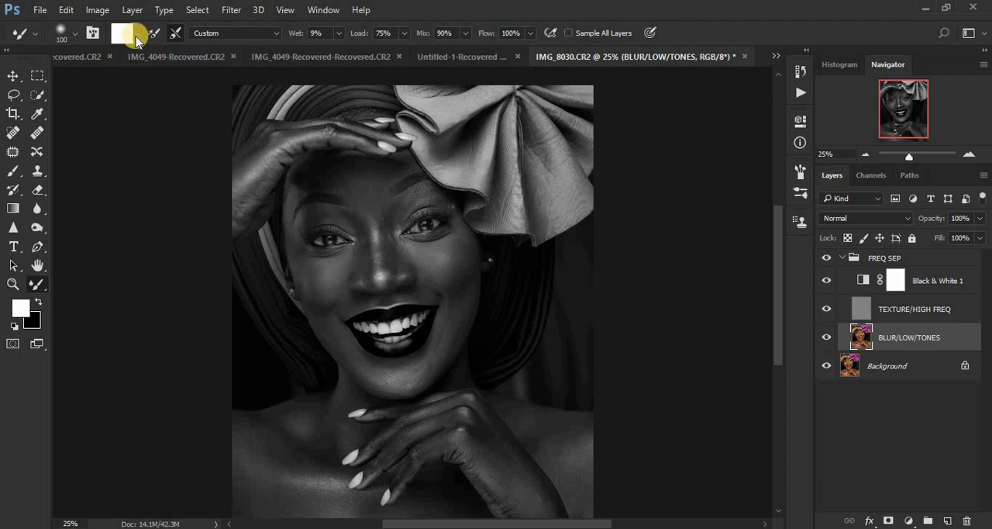
{"action": "left_click", "coordinate": [136, 34]}
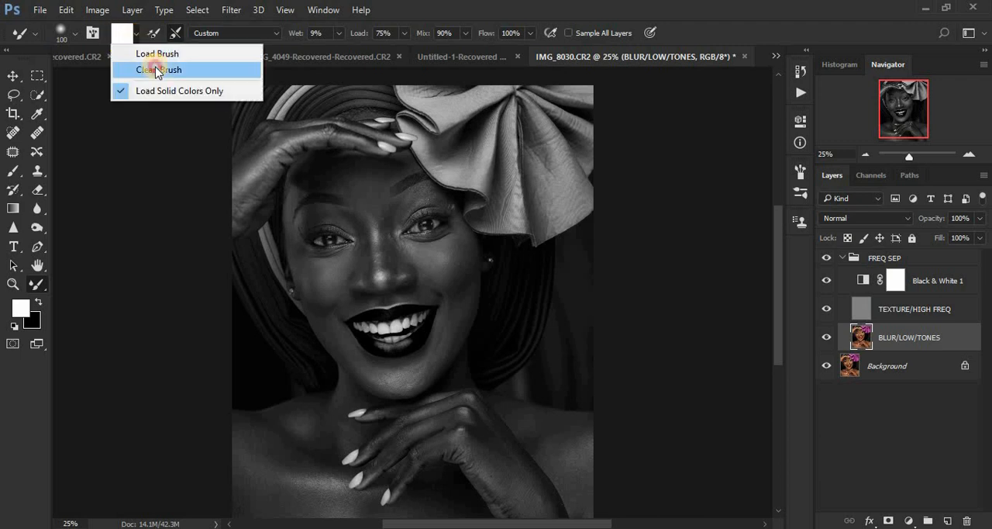
{"action": "left_click", "coordinate": [157, 69]}
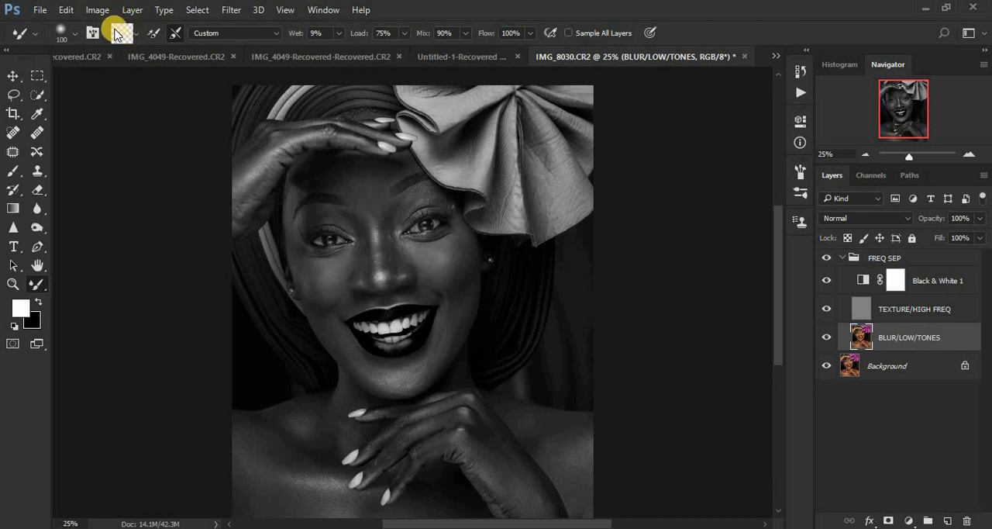
{"action": "left_click", "coordinate": [136, 35]}
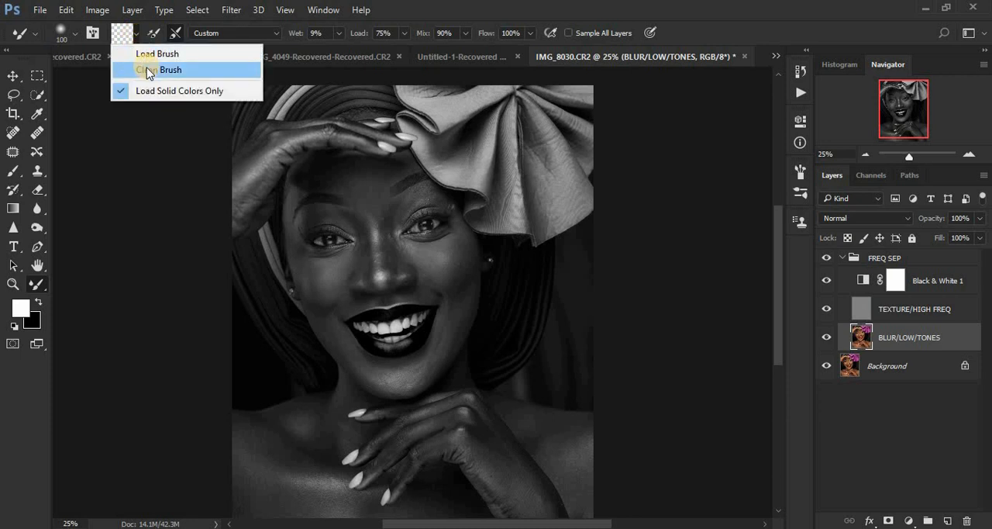
{"action": "left_click", "coordinate": [148, 71]}
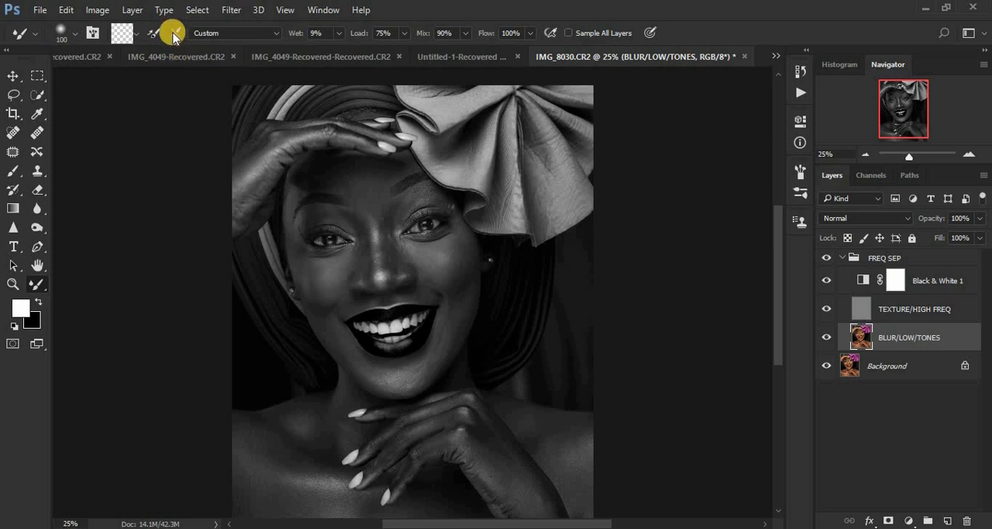
{"action": "left_click", "coordinate": [175, 34]}
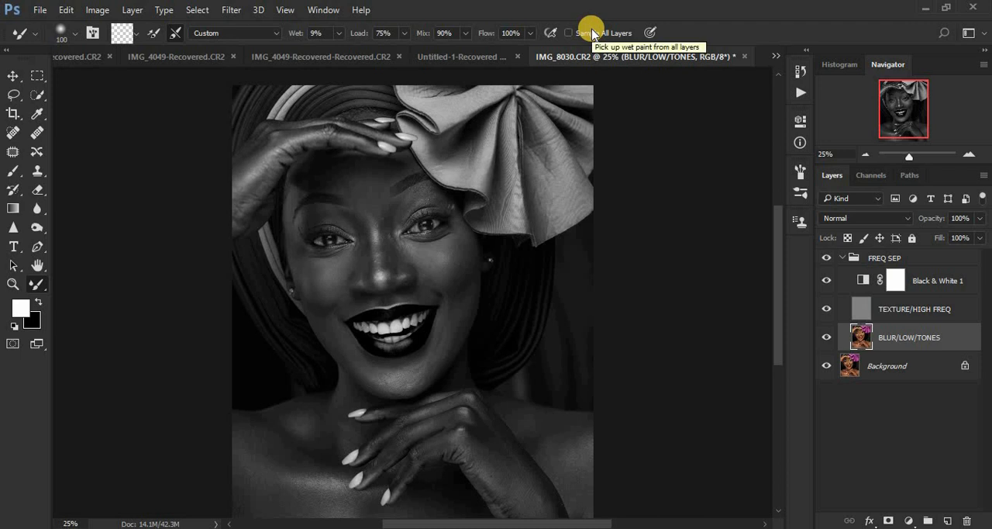
{"action": "left_click", "coordinate": [135, 33]}
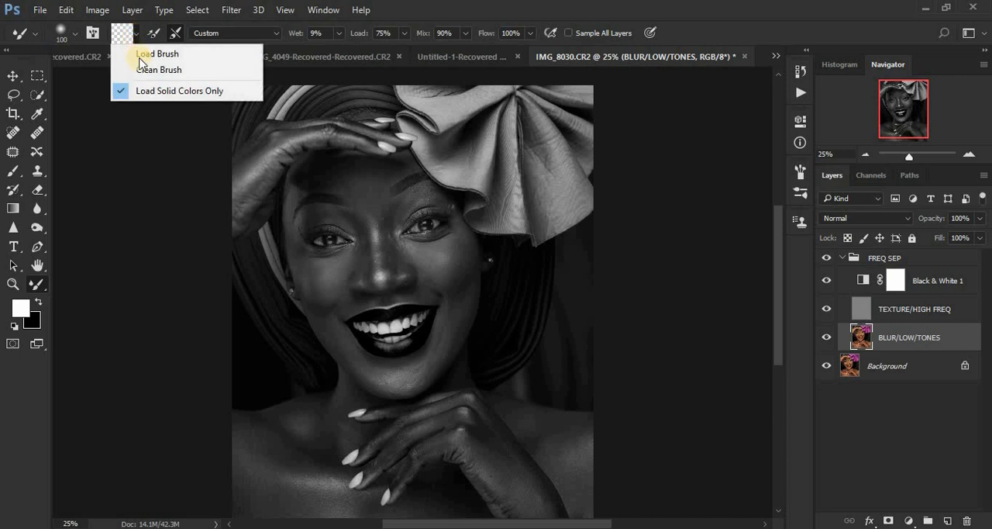
{"action": "left_click", "coordinate": [143, 69]}
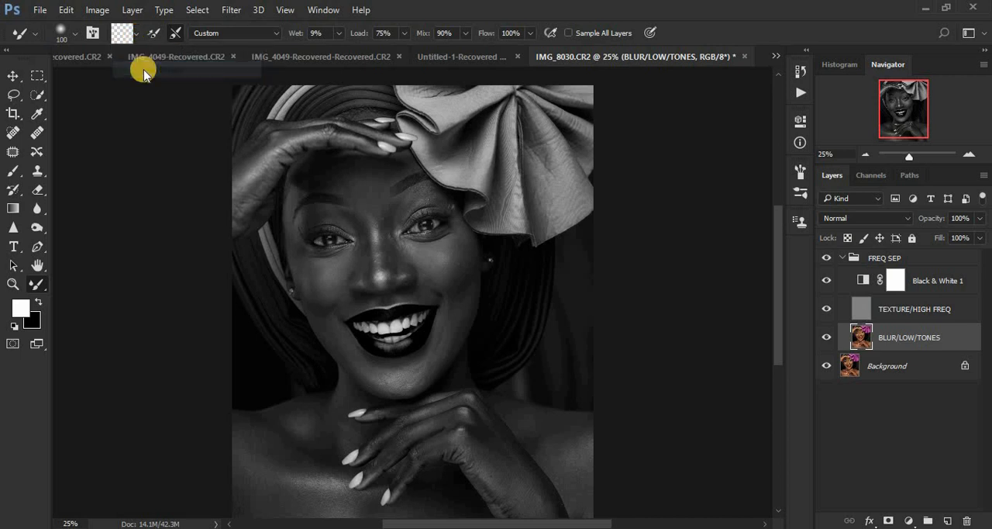
{"action": "left_click", "coordinate": [176, 34]}
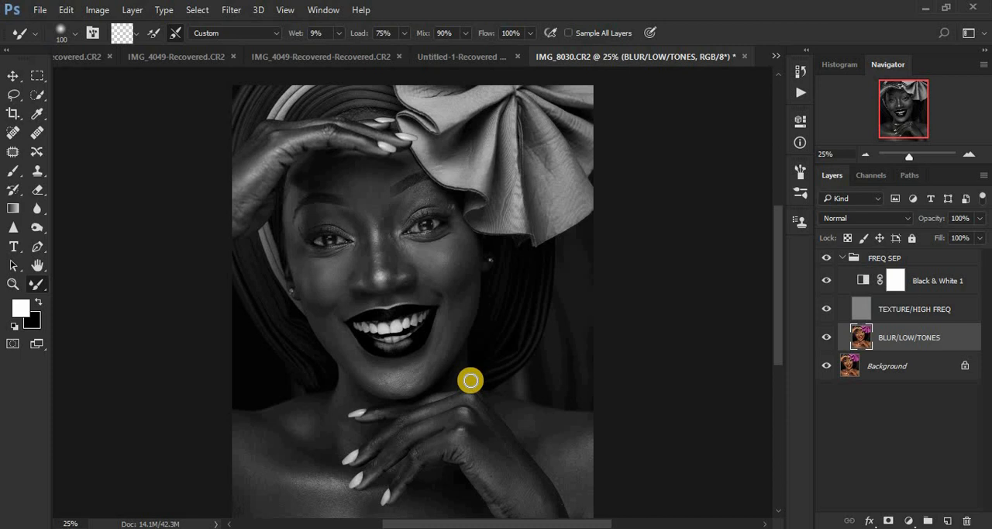
Blend the highlights and shadows along the nose on BLUR/LOW/TONES with Mixer Brush strokes at sizes 125 and 90
{"action": "key", "text": "ctrl+plus"}
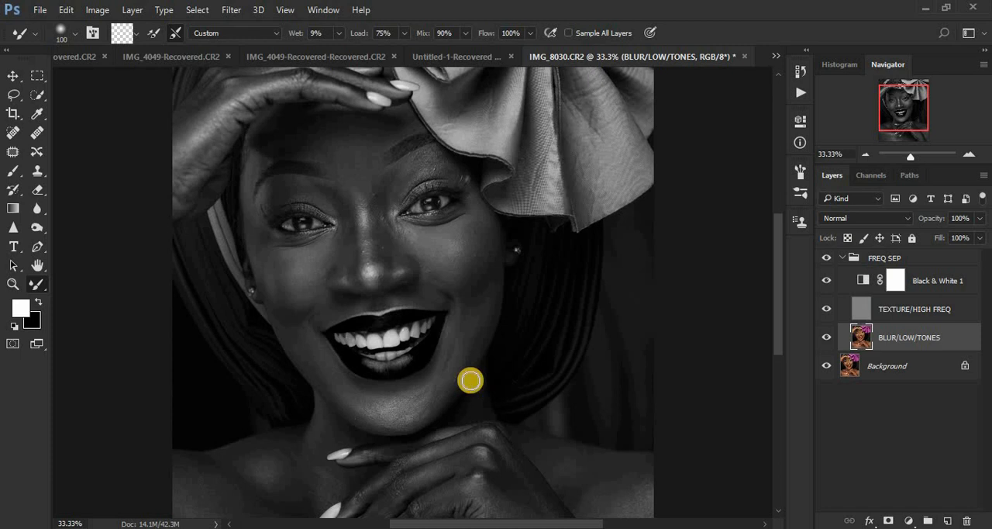
{"action": "key", "text": "ctrl+plus"}
{"action": "key", "text": "ctrl+minus"}
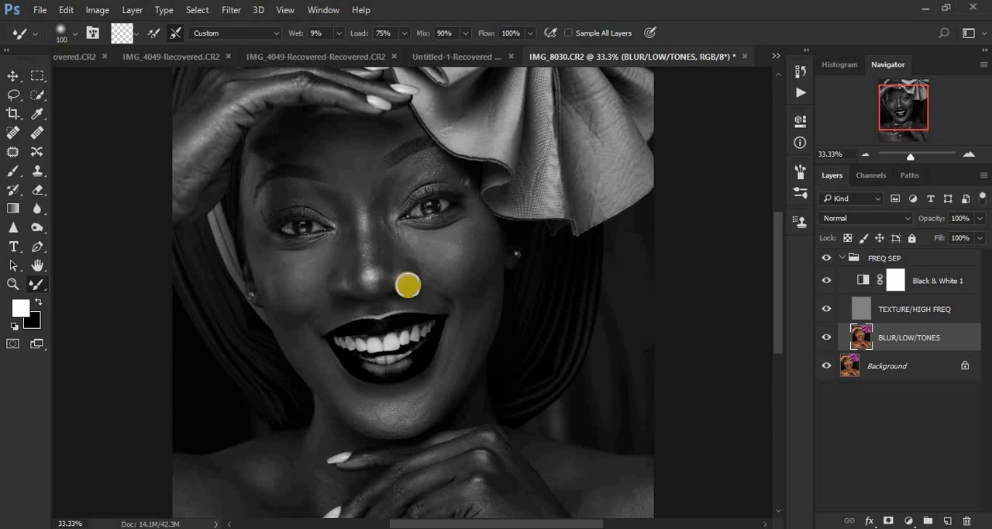
{"action": "key", "text": "bracketright"}
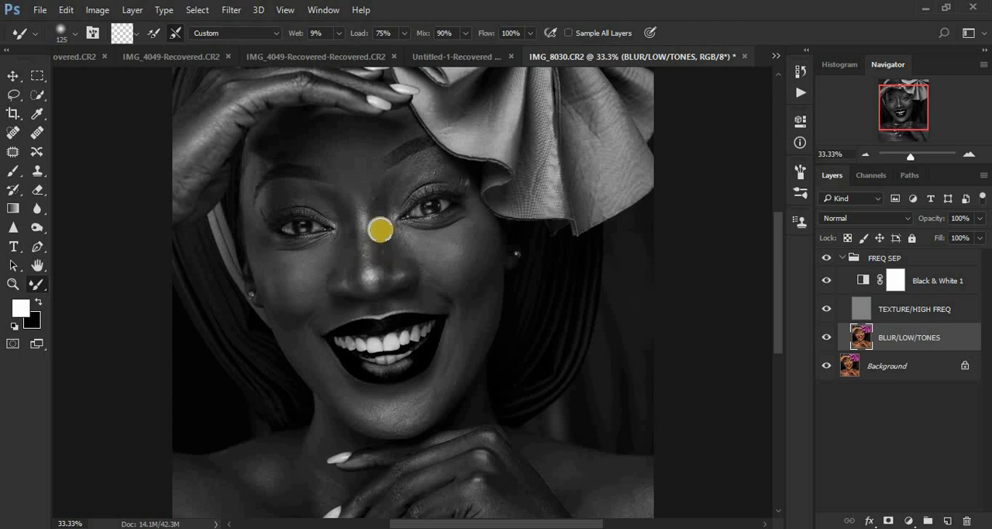
{"action": "mouse_move", "coordinate": [380, 220]}
{"action": "left_mouse_down"}
{"action": "mouse_move", "coordinate": [391, 261]}
{"action": "mouse_move", "coordinate": [379, 207]}
{"action": "mouse_move", "coordinate": [387, 277]}
{"action": "left_mouse_up"}
{"action": "left_click_drag", "start_coordinate": [382, 249], "coordinate": [384, 258]}
{"action": "mouse_move", "coordinate": [379, 210]}
{"action": "left_mouse_down"}
{"action": "mouse_move", "coordinate": [389, 279]}
{"action": "mouse_move", "coordinate": [383, 202]}
{"action": "mouse_move", "coordinate": [378, 221]}
{"action": "mouse_move", "coordinate": [343, 203]}
{"action": "mouse_move", "coordinate": [354, 287]}
{"action": "mouse_move", "coordinate": [345, 206]}
{"action": "mouse_move", "coordinate": [333, 193]}
{"action": "mouse_move", "coordinate": [356, 283]}
{"action": "left_mouse_up"}
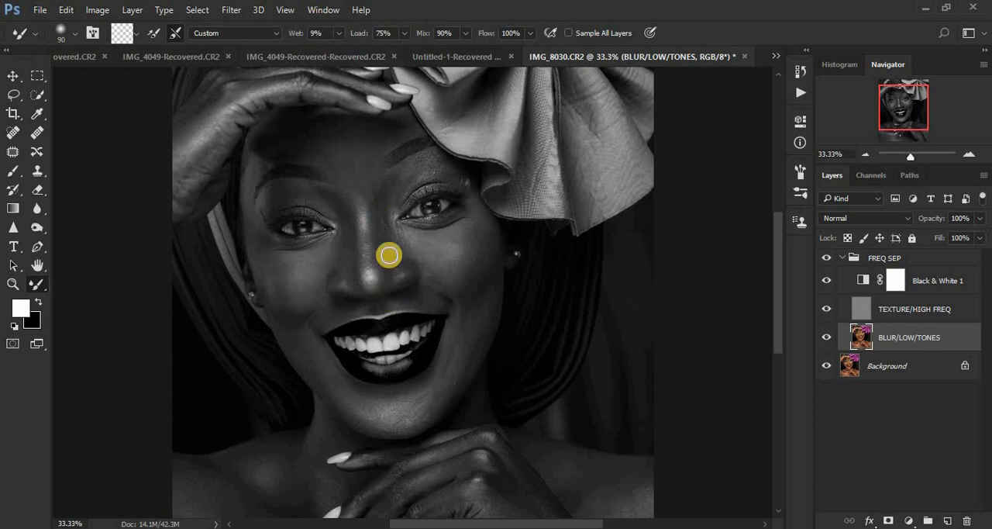
{"action": "mouse_move", "coordinate": [381, 209]}
{"action": "left_mouse_down"}
{"action": "mouse_move", "coordinate": [386, 278]}
{"action": "mouse_move", "coordinate": [382, 205]}
{"action": "mouse_move", "coordinate": [369, 268]}
{"action": "mouse_move", "coordinate": [361, 208]}
{"action": "mouse_move", "coordinate": [389, 247]}
{"action": "mouse_move", "coordinate": [387, 204]}
{"action": "mouse_move", "coordinate": [382, 288]}
{"action": "mouse_move", "coordinate": [361, 207]}
{"action": "mouse_move", "coordinate": [366, 260]}
{"action": "mouse_move", "coordinate": [364, 201]}
{"action": "mouse_move", "coordinate": [374, 282]}
{"action": "mouse_move", "coordinate": [368, 245]}
{"action": "mouse_move", "coordinate": [367, 279]}
{"action": "left_mouse_up"}
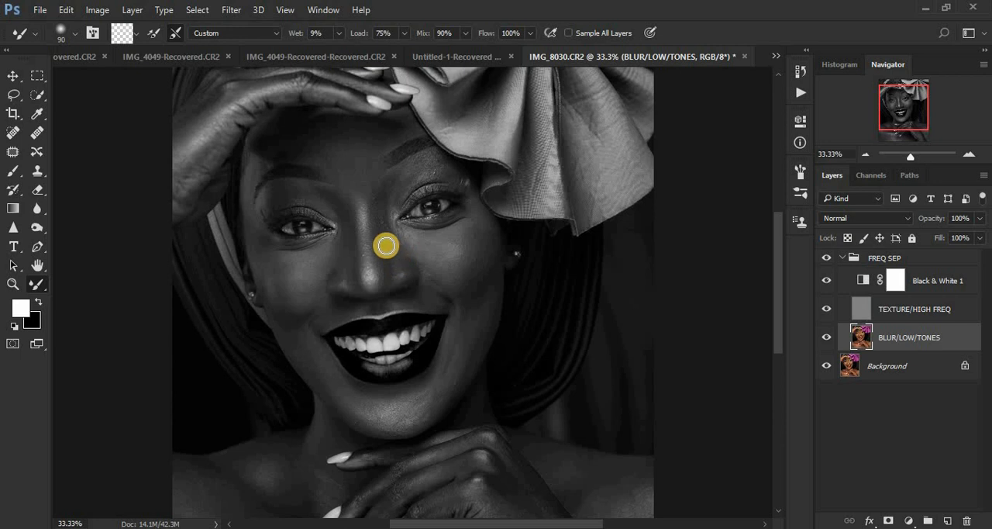
{"action": "left_click_drag", "start_coordinate": [380, 245], "coordinate": [383, 283]}
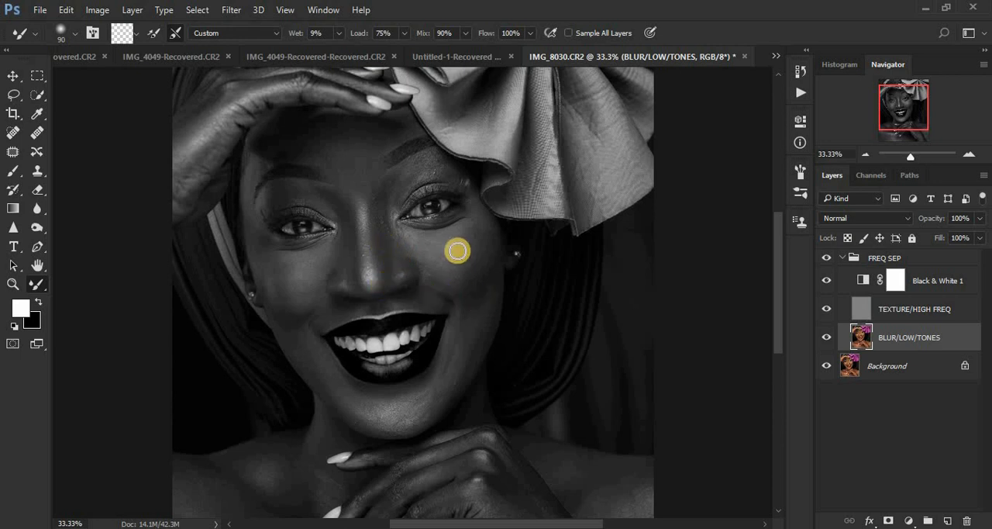
Hide the Black & White layer and toggle the FREQ SEP group's visibility to compare the nose before and after
{"action": "left_click", "coordinate": [826, 280]}
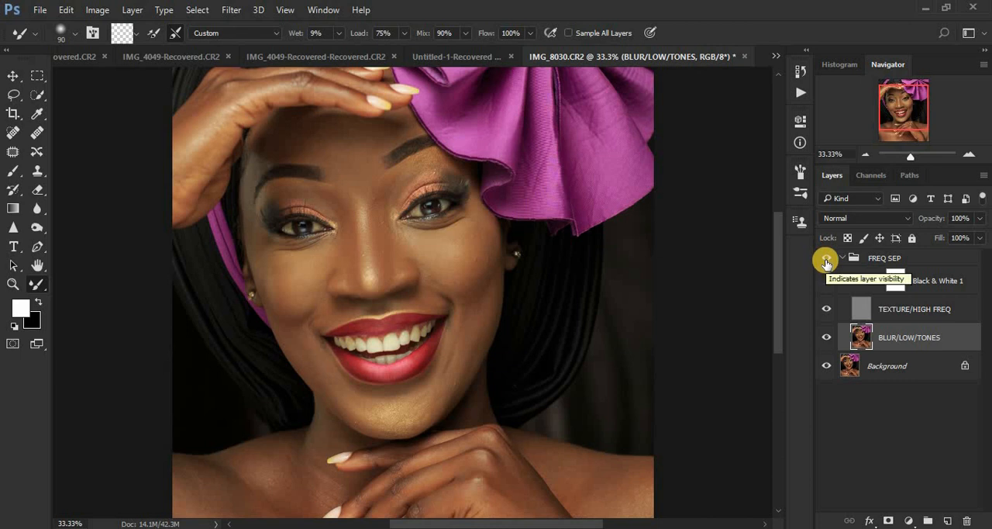
{"action": "left_click", "coordinate": [826, 260]}
{"action": "left_click", "coordinate": [826, 262]}
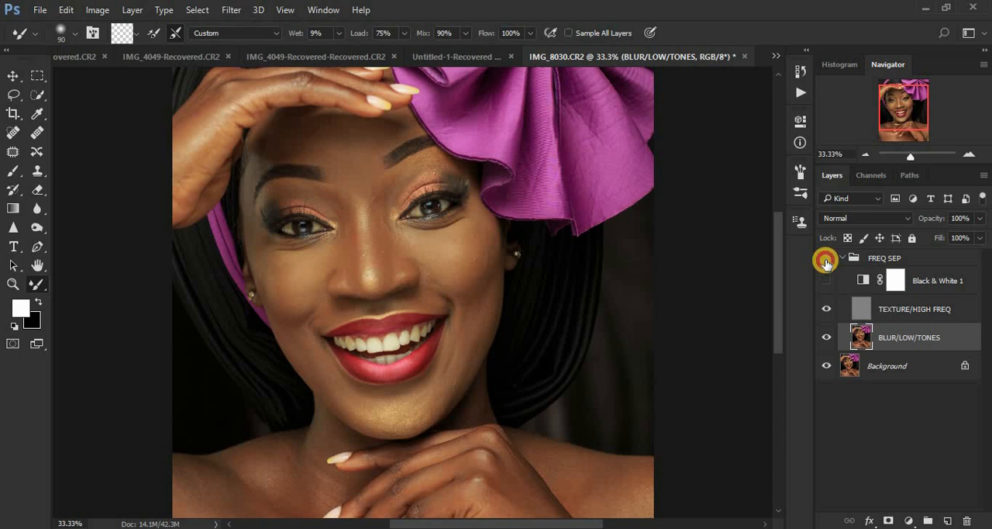
{"action": "left_click", "coordinate": [826, 261]}
{"action": "left_click", "coordinate": [827, 261]}
{"action": "left_click", "coordinate": [826, 262]}
{"action": "left_click", "coordinate": [827, 264]}
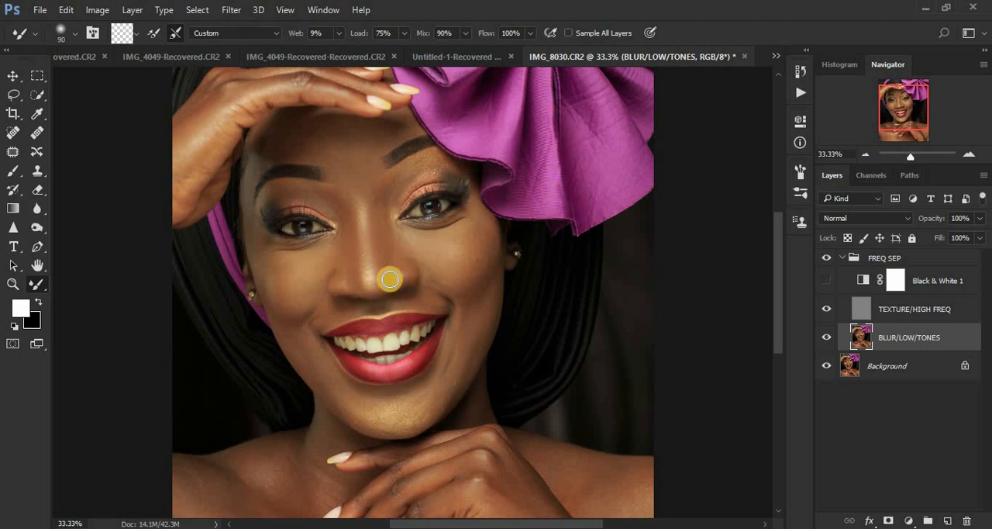
Show the Black & White layer and blend the cheeks, forehead and chin on BLUR/LOW/TONES with Mixer Brush strokes at sizes 150 and 125
{"action": "left_click", "coordinate": [826, 284]}
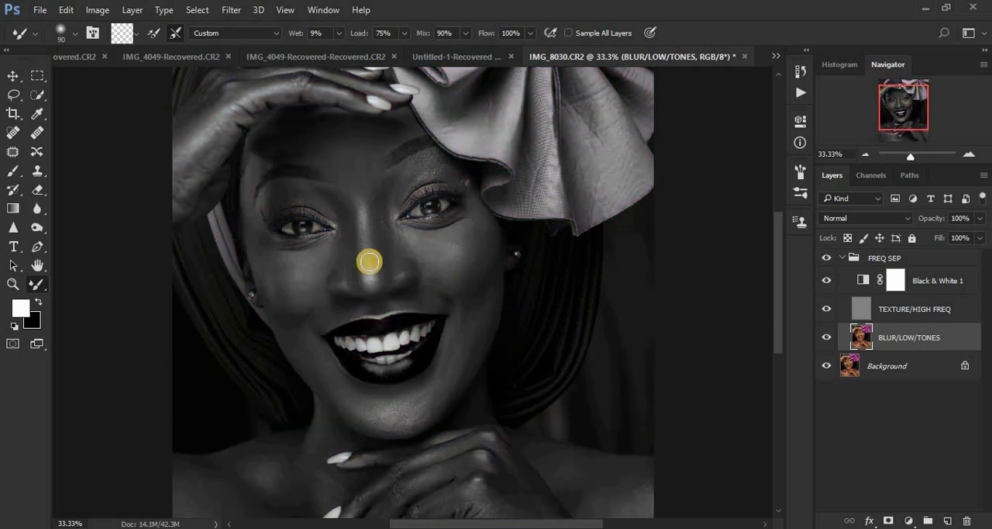
{"action": "key", "text": "bracketright"}
{"action": "mouse_move", "coordinate": [286, 271]}
{"action": "left_mouse_down"}
{"action": "mouse_move", "coordinate": [300, 286]}
{"action": "mouse_move", "coordinate": [290, 268]}
{"action": "mouse_move", "coordinate": [313, 261]}
{"action": "mouse_move", "coordinate": [287, 292]}
{"action": "mouse_move", "coordinate": [260, 253]}
{"action": "mouse_move", "coordinate": [264, 277]}
{"action": "mouse_move", "coordinate": [449, 301]}
{"action": "mouse_move", "coordinate": [475, 263]}
{"action": "mouse_move", "coordinate": [470, 271]}
{"action": "mouse_move", "coordinate": [474, 233]}
{"action": "mouse_move", "coordinate": [449, 259]}
{"action": "mouse_move", "coordinate": [454, 237]}
{"action": "mouse_move", "coordinate": [448, 259]}
{"action": "mouse_move", "coordinate": [417, 248]}
{"action": "mouse_move", "coordinate": [441, 255]}
{"action": "mouse_move", "coordinate": [457, 230]}
{"action": "mouse_move", "coordinate": [474, 263]}
{"action": "left_mouse_up"}
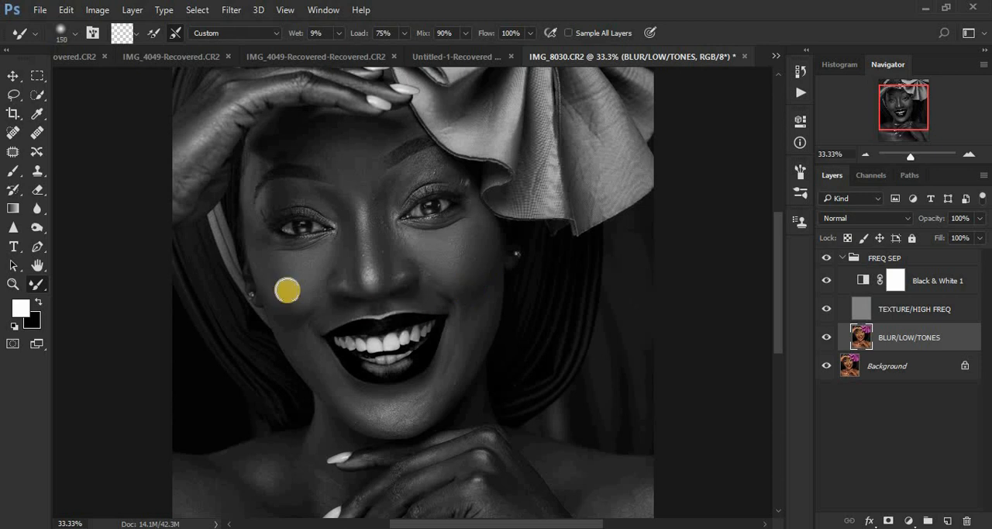
{"action": "mouse_move", "coordinate": [287, 290]}
{"action": "left_mouse_down"}
{"action": "mouse_move", "coordinate": [255, 241]}
{"action": "mouse_move", "coordinate": [289, 234]}
{"action": "mouse_move", "coordinate": [359, 171]}
{"action": "mouse_move", "coordinate": [353, 152]}
{"action": "mouse_move", "coordinate": [316, 160]}
{"action": "mouse_move", "coordinate": [338, 160]}
{"action": "mouse_move", "coordinate": [365, 182]}
{"action": "mouse_move", "coordinate": [338, 201]}
{"action": "mouse_move", "coordinate": [360, 175]}
{"action": "mouse_move", "coordinate": [386, 218]}
{"action": "mouse_move", "coordinate": [395, 307]}
{"action": "mouse_move", "coordinate": [315, 338]}
{"action": "mouse_move", "coordinate": [418, 418]}
{"action": "mouse_move", "coordinate": [413, 406]}
{"action": "mouse_move", "coordinate": [376, 420]}
{"action": "mouse_move", "coordinate": [422, 404]}
{"action": "mouse_move", "coordinate": [404, 420]}
{"action": "mouse_move", "coordinate": [425, 402]}
{"action": "mouse_move", "coordinate": [370, 419]}
{"action": "mouse_move", "coordinate": [449, 359]}
{"action": "mouse_move", "coordinate": [445, 387]}
{"action": "mouse_move", "coordinate": [487, 298]}
{"action": "mouse_move", "coordinate": [475, 336]}
{"action": "mouse_move", "coordinate": [481, 255]}
{"action": "mouse_move", "coordinate": [431, 290]}
{"action": "mouse_move", "coordinate": [313, 334]}
{"action": "mouse_move", "coordinate": [276, 309]}
{"action": "mouse_move", "coordinate": [265, 254]}
{"action": "left_mouse_up"}
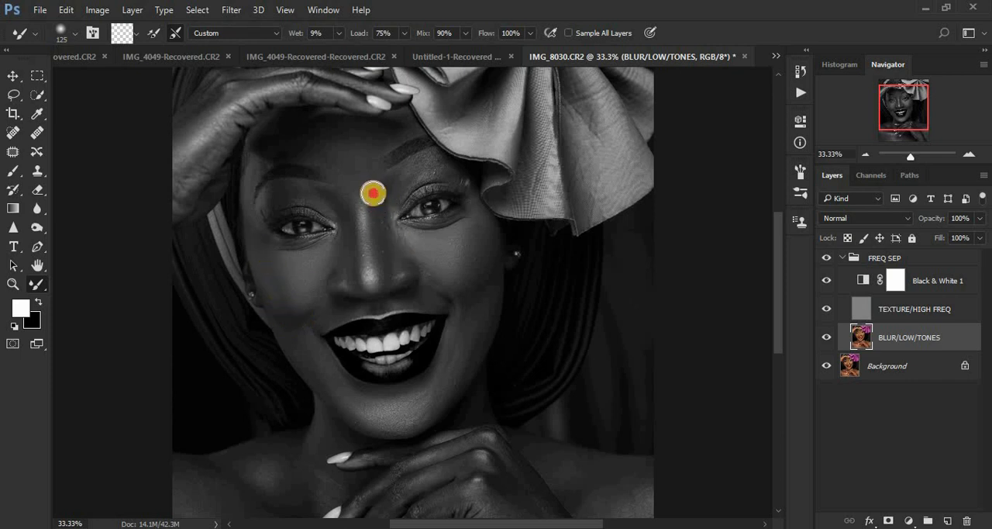
{"action": "left_click_drag", "start_coordinate": [362, 154], "coordinate": [333, 157]}
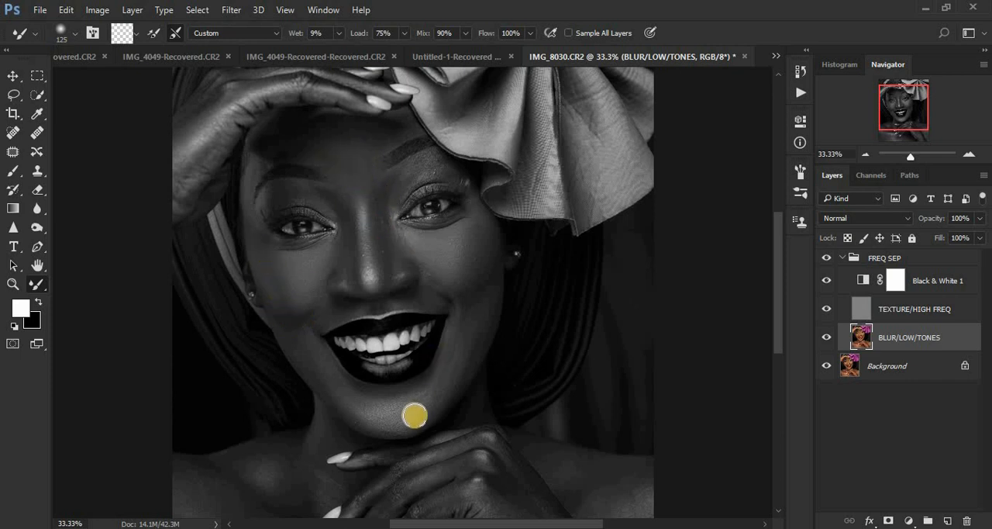
{"action": "left_click_drag", "start_coordinate": [390, 418], "coordinate": [379, 411]}
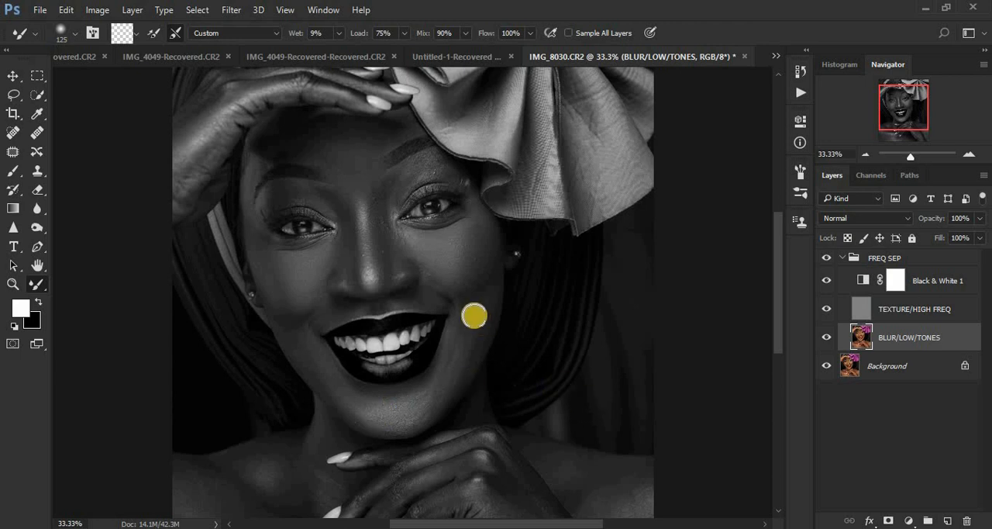
Blend the tones around the inner eyes, brows, eyelids and beside the nose with Mixer Brush strokes at size 80
{"action": "key", "text": "bracketleft"}
{"action": "key", "text": "bracketleft"}
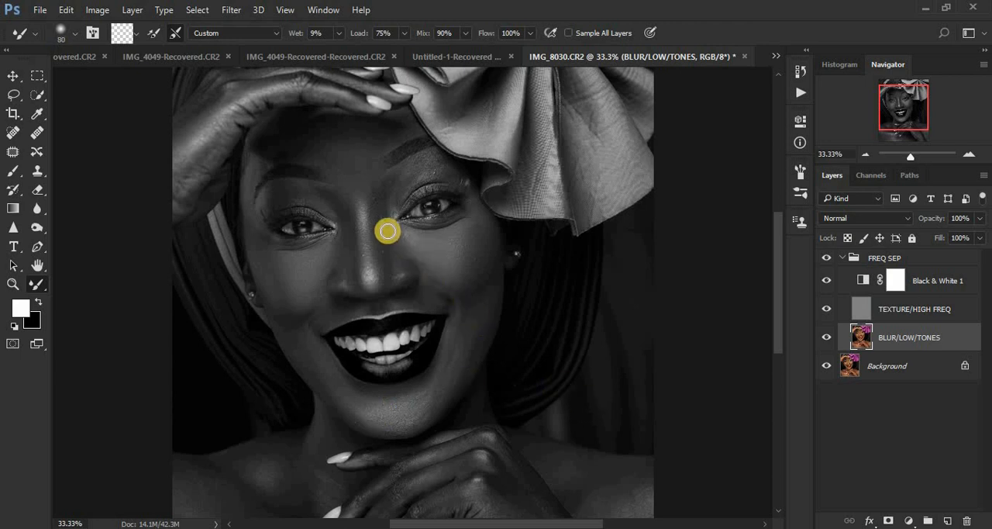
{"action": "mouse_move", "coordinate": [388, 231]}
{"action": "left_mouse_down"}
{"action": "mouse_move", "coordinate": [388, 193]}
{"action": "mouse_move", "coordinate": [406, 168]}
{"action": "mouse_move", "coordinate": [421, 166]}
{"action": "mouse_move", "coordinate": [415, 172]}
{"action": "left_mouse_up"}
{"action": "left_click_drag", "start_coordinate": [353, 179], "coordinate": [343, 169]}
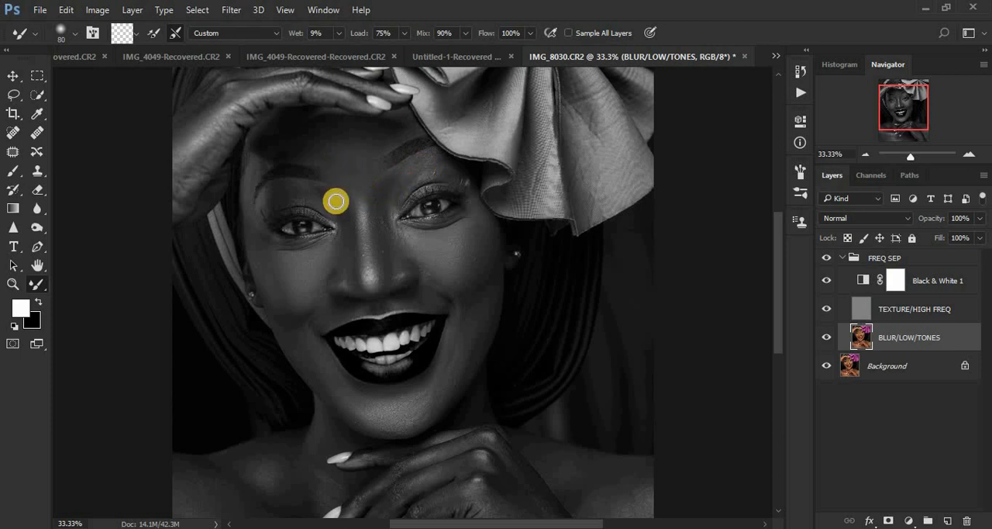
{"action": "mouse_move", "coordinate": [300, 197]}
{"action": "left_mouse_down"}
{"action": "mouse_move", "coordinate": [348, 209]}
{"action": "mouse_move", "coordinate": [354, 235]}
{"action": "mouse_move", "coordinate": [417, 289]}
{"action": "left_mouse_up"}
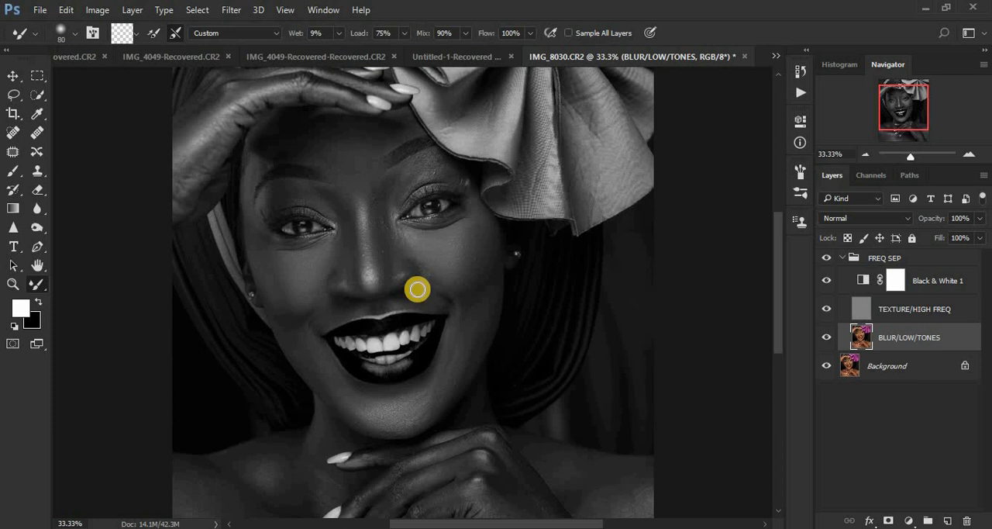
Hide the Black & White layer and toggle the FREQ SEP group's visibility to compare the whole portrait before and after
{"action": "key", "text": "ctrl+minus"}
{"action": "key", "text": "ctrl+minus"}
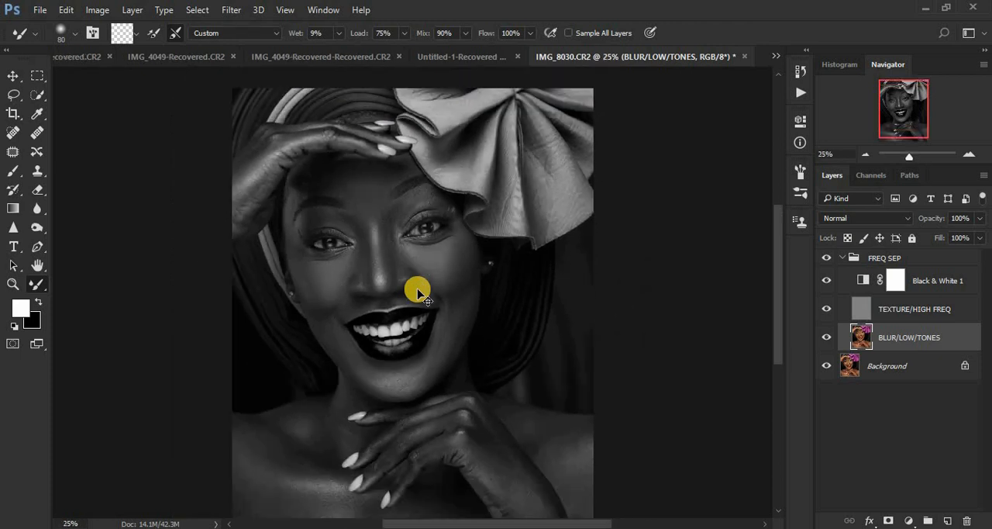
{"action": "left_click", "coordinate": [827, 281]}
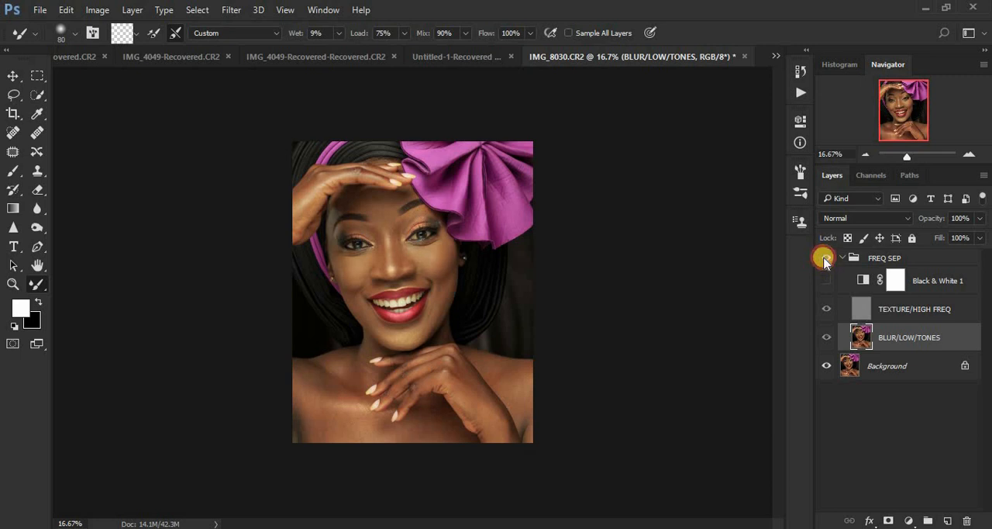
{"action": "left_click", "coordinate": [824, 258]}
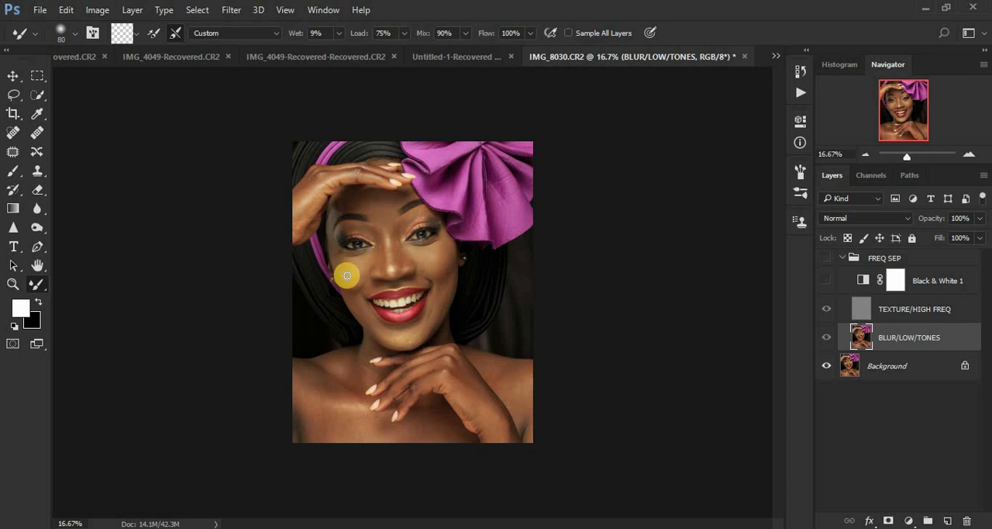
{"action": "left_click", "coordinate": [827, 263]}
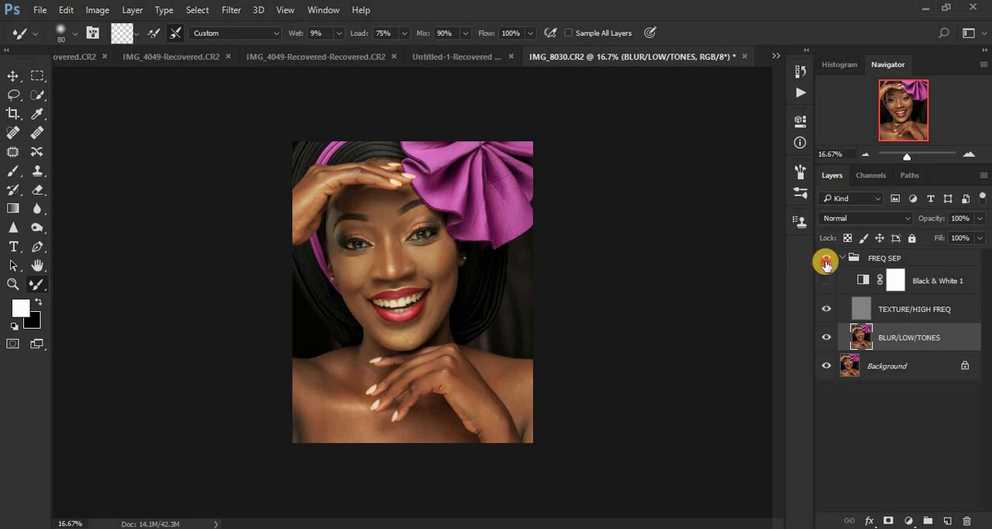